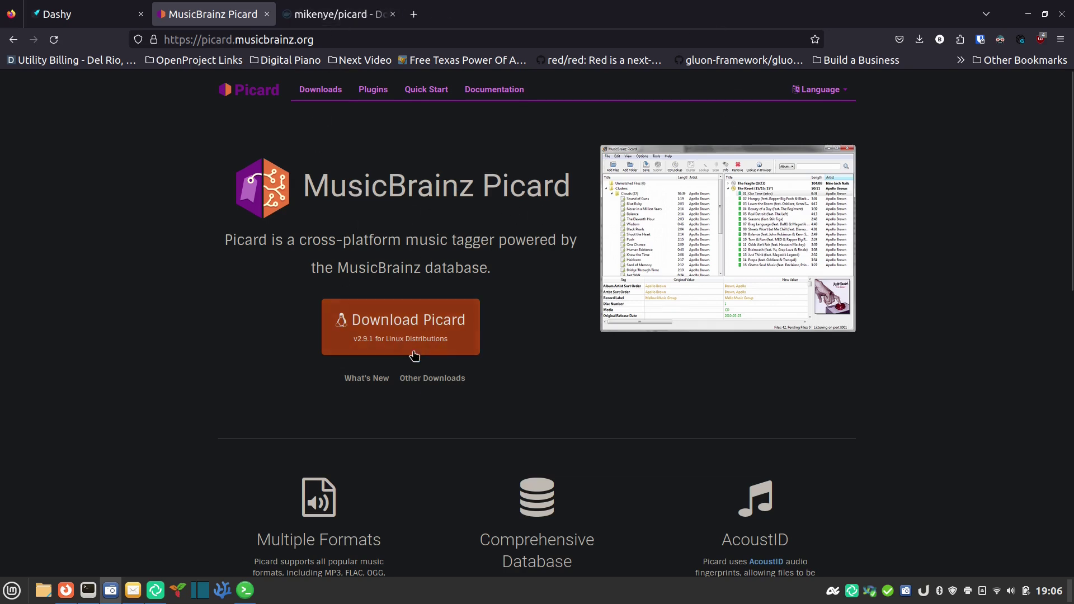
Step: Switch to the mikenye/picard page on Docker Hub and read its introduction and Quick Start docker run command
{"action": "left_click", "coordinate": [338, 22]}
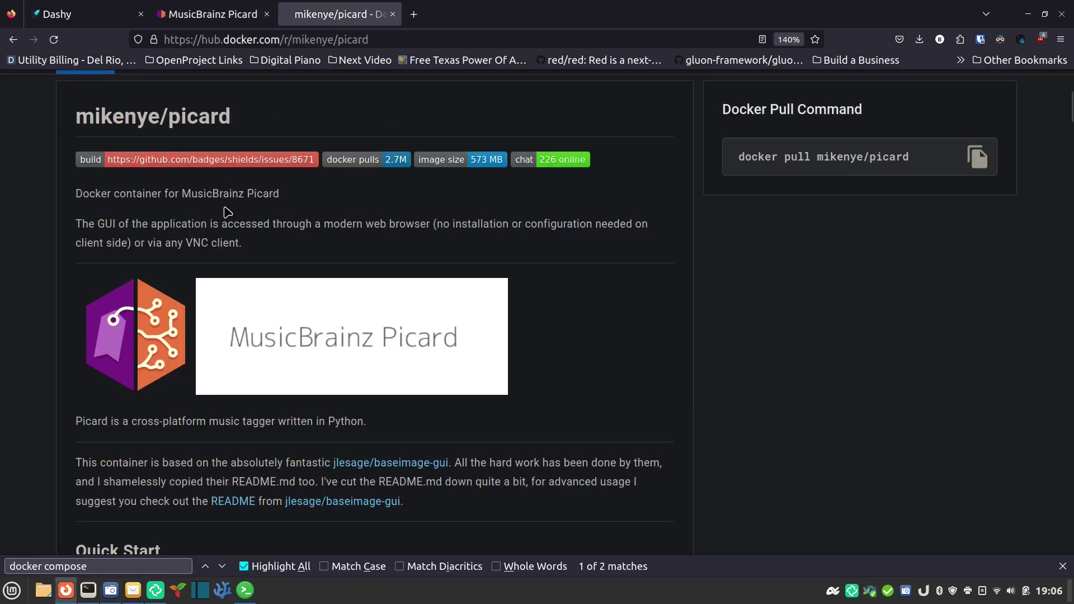
{"action": "scroll", "coordinate": [228, 213], "scroll_direction": "up", "scroll_amount": 3}
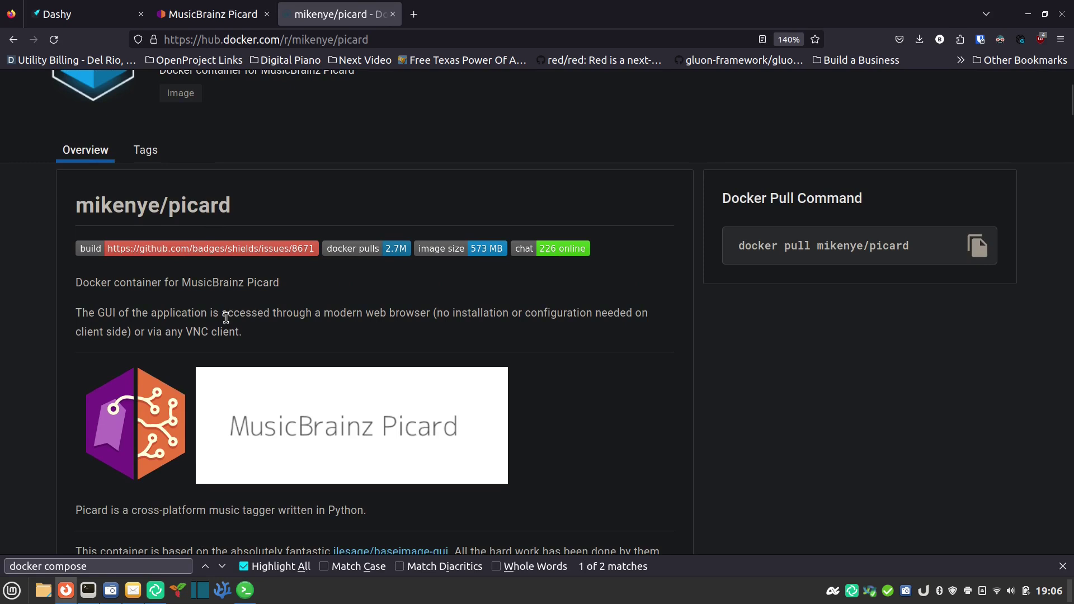
{"action": "scroll", "coordinate": [280, 319], "scroll_direction": "down", "scroll_amount": 6}
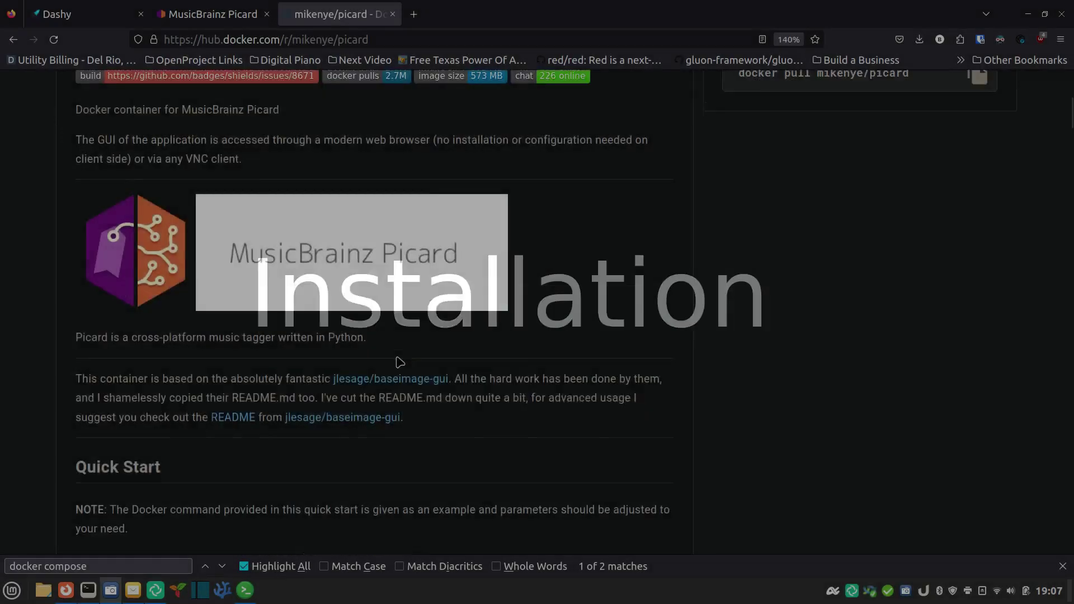
{"action": "scroll", "coordinate": [391, 366], "scroll_direction": "down", "scroll_amount": 5}
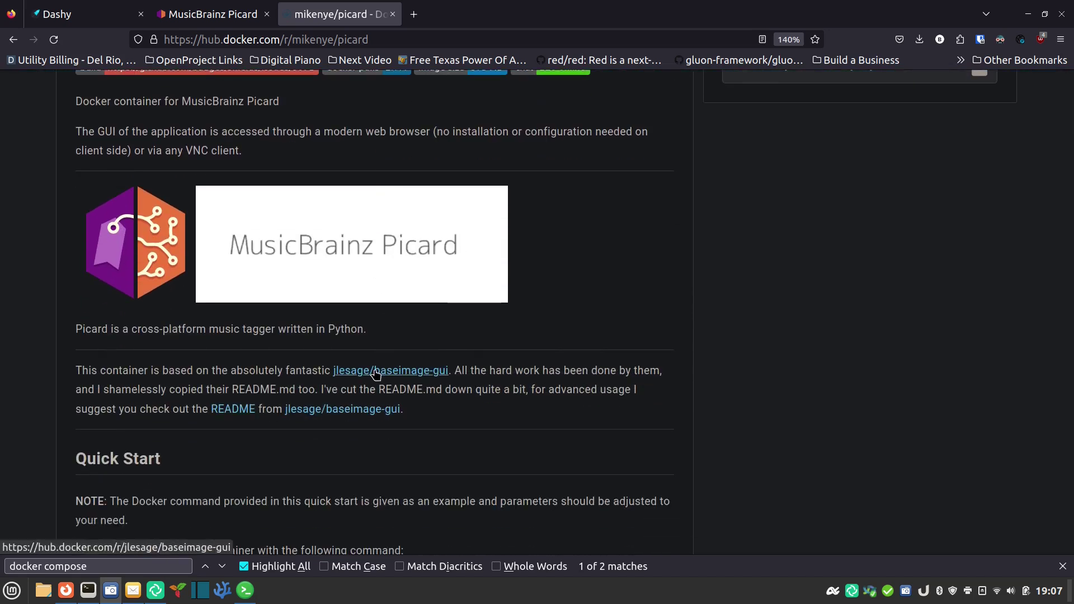
{"action": "scroll", "coordinate": [377, 375], "scroll_direction": "down", "scroll_amount": 2}
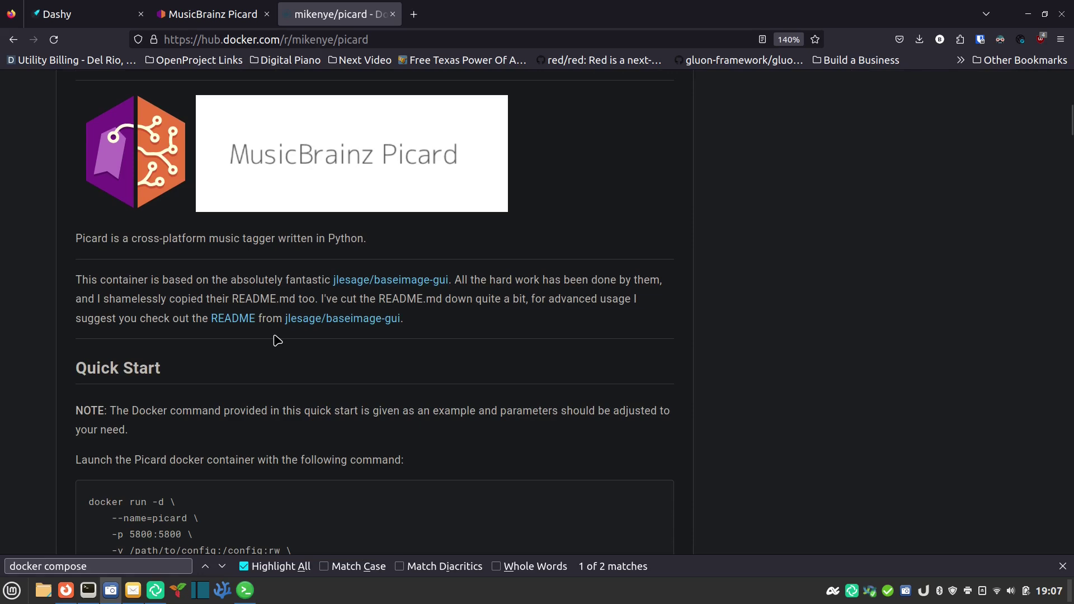
{"action": "scroll", "coordinate": [277, 340], "scroll_direction": "down", "scroll_amount": 4}
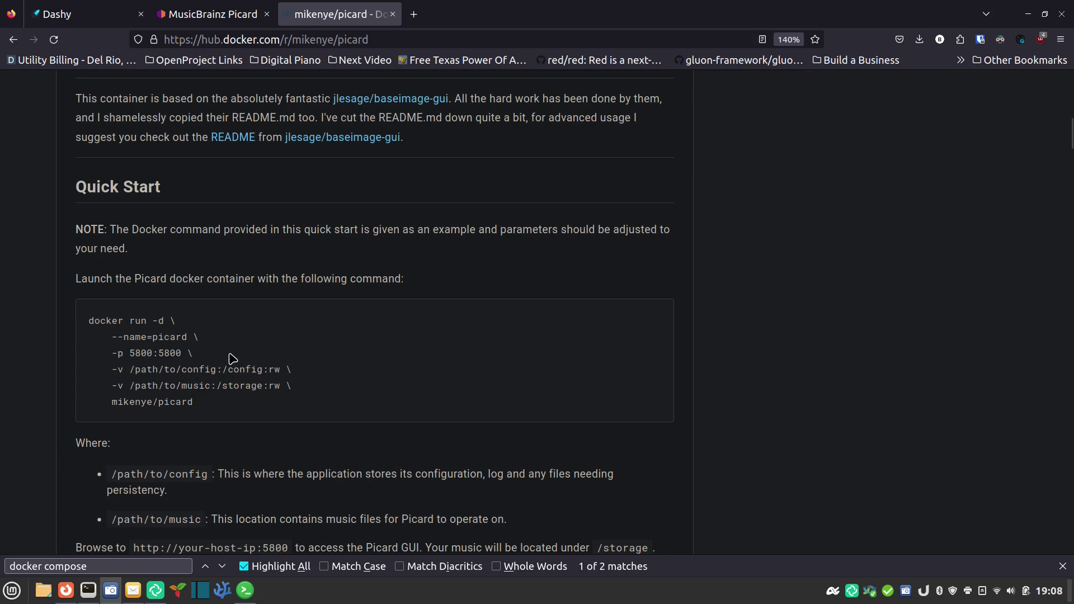
{"action": "scroll", "coordinate": [260, 355], "scroll_direction": "down", "scroll_amount": 2}
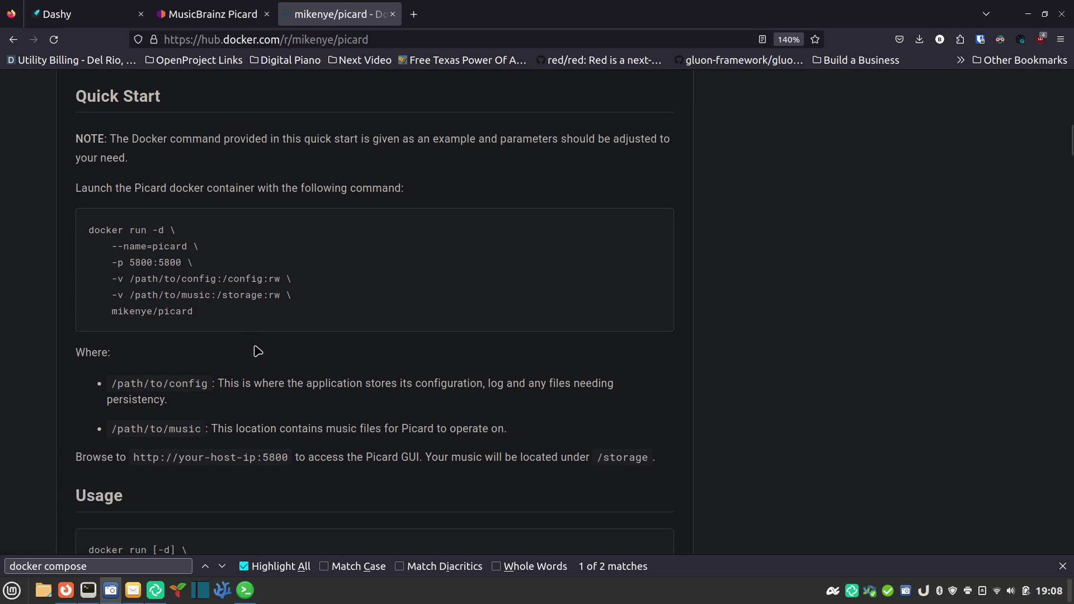
Step: Examine the usage parameters, environment variables and data volumes documented for the Picard container, ending back at the Quick Start section
{"action": "scroll", "coordinate": [260, 351], "scroll_direction": "down", "scroll_amount": 6}
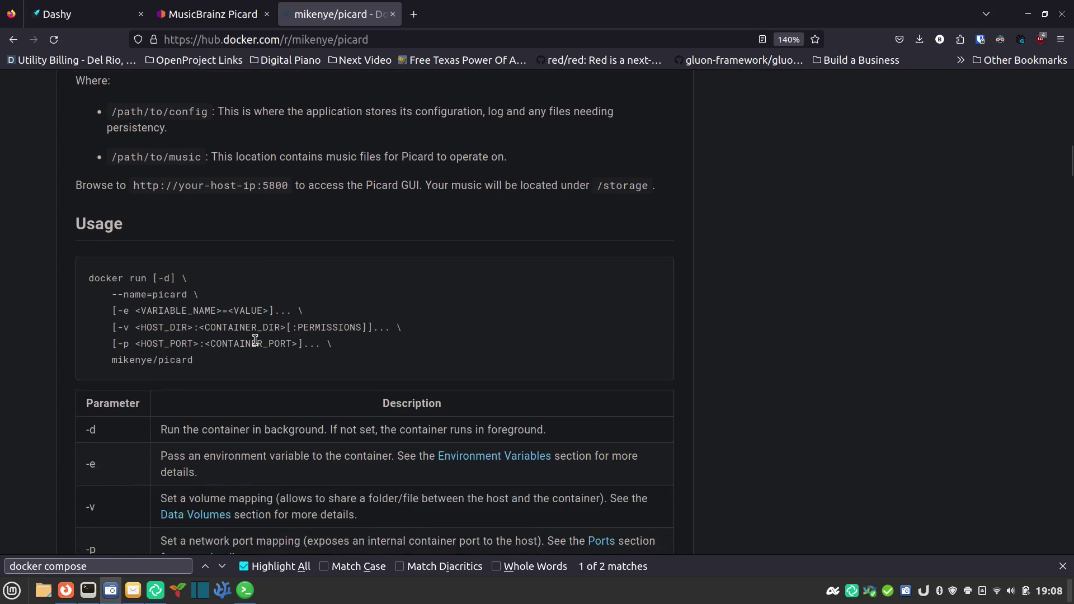
{"action": "scroll", "coordinate": [255, 340], "scroll_direction": "down", "scroll_amount": 4}
{"action": "scroll", "coordinate": [225, 386], "scroll_direction": "down", "scroll_amount": 2}
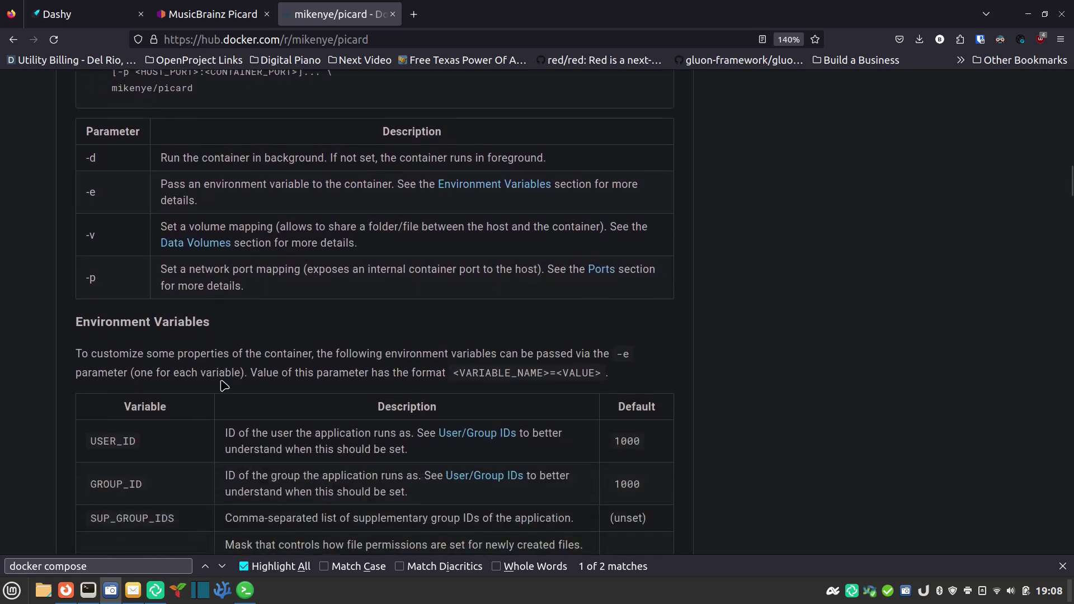
{"action": "scroll", "coordinate": [224, 386], "scroll_direction": "down", "scroll_amount": 2}
{"action": "scroll", "coordinate": [182, 428], "scroll_direction": "down", "scroll_amount": 2}
{"action": "scroll", "coordinate": [175, 438], "scroll_direction": "down", "scroll_amount": 4}
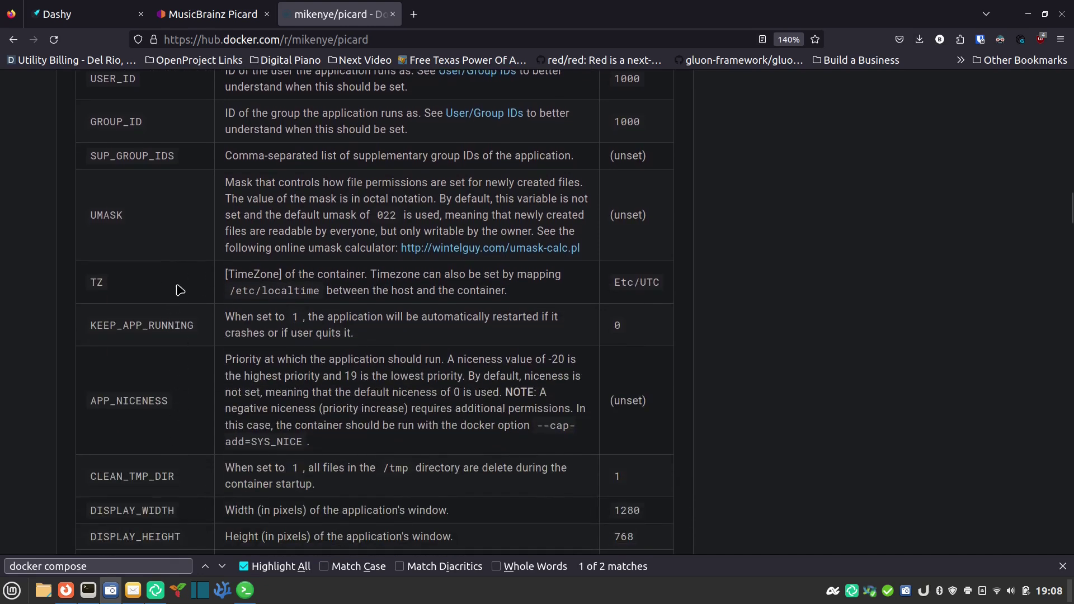
{"action": "scroll", "coordinate": [158, 347], "scroll_direction": "up", "scroll_amount": 6}
{"action": "scroll", "coordinate": [156, 350], "scroll_direction": "down", "scroll_amount": 8}
{"action": "scroll", "coordinate": [157, 355], "scroll_direction": "down", "scroll_amount": 7}
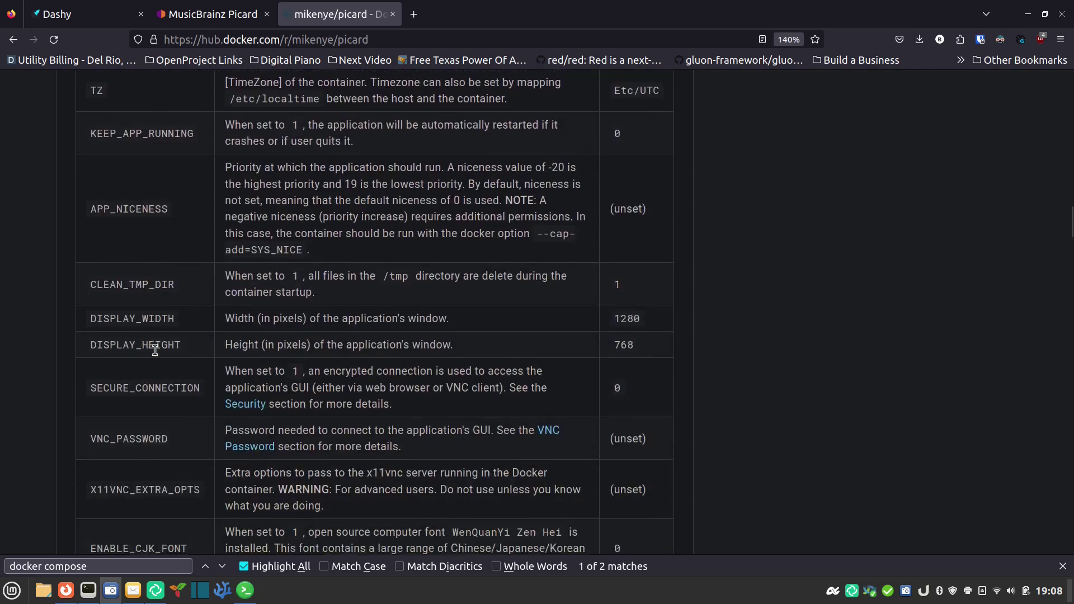
{"action": "scroll", "coordinate": [230, 352], "scroll_direction": "up", "scroll_amount": 10}
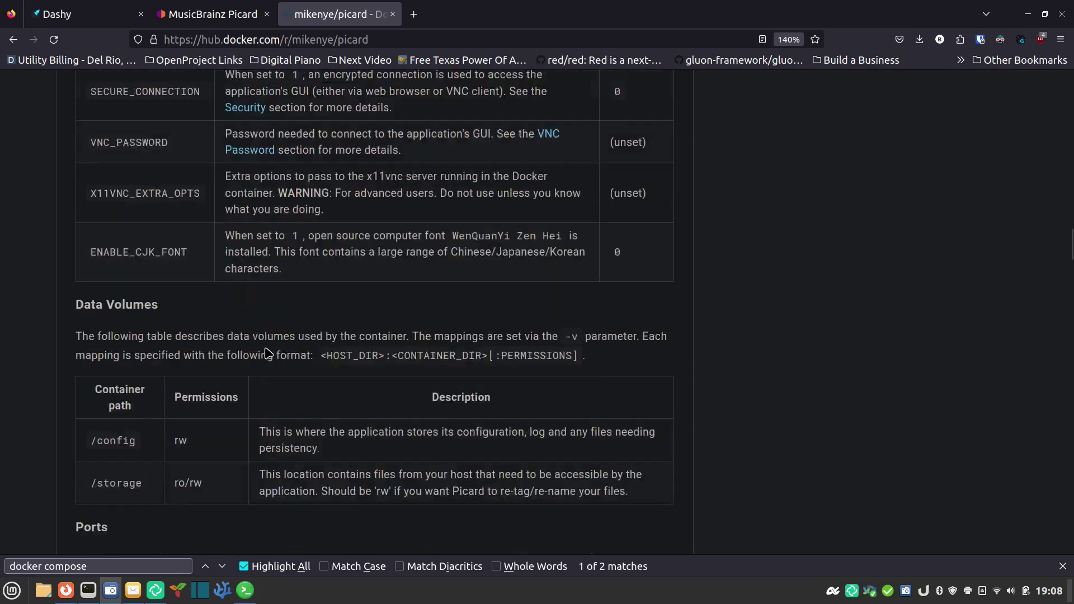
{"action": "scroll", "coordinate": [246, 344], "scroll_direction": "up", "scroll_amount": 10}
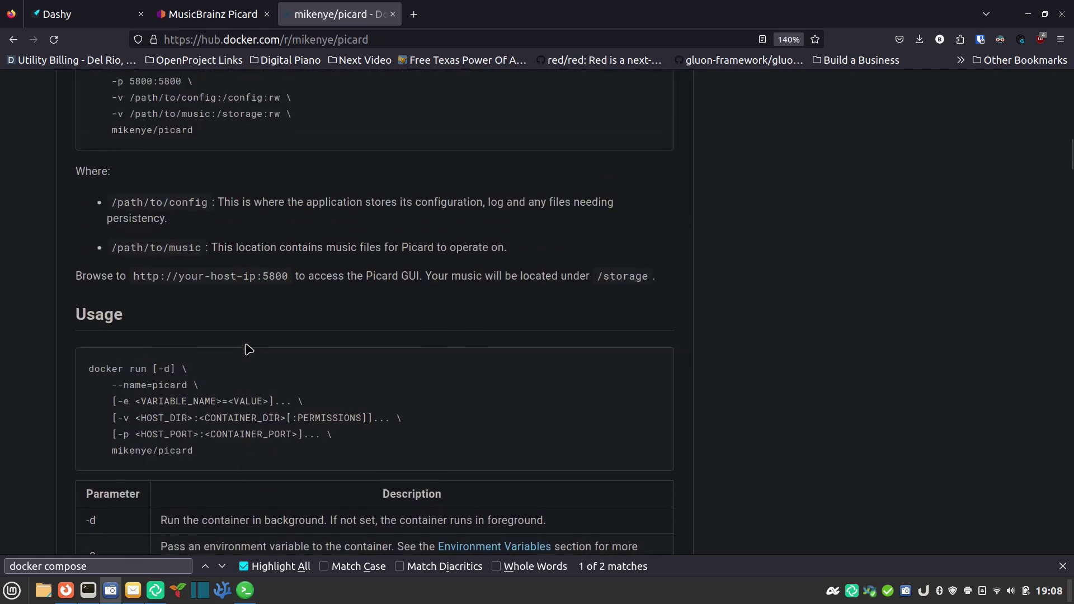
{"action": "scroll", "coordinate": [247, 345], "scroll_direction": "up", "scroll_amount": 2}
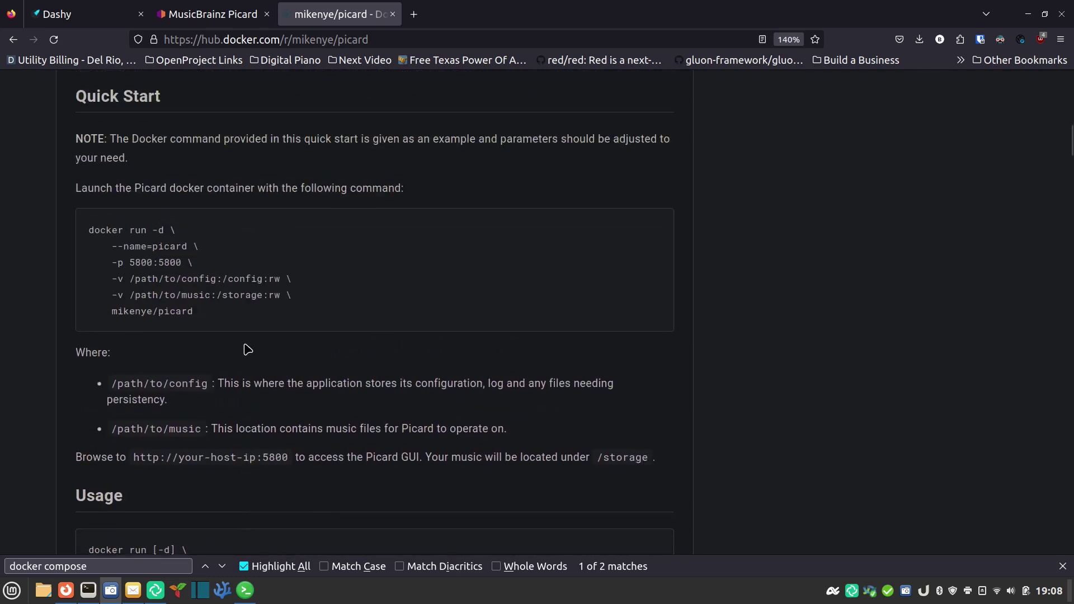
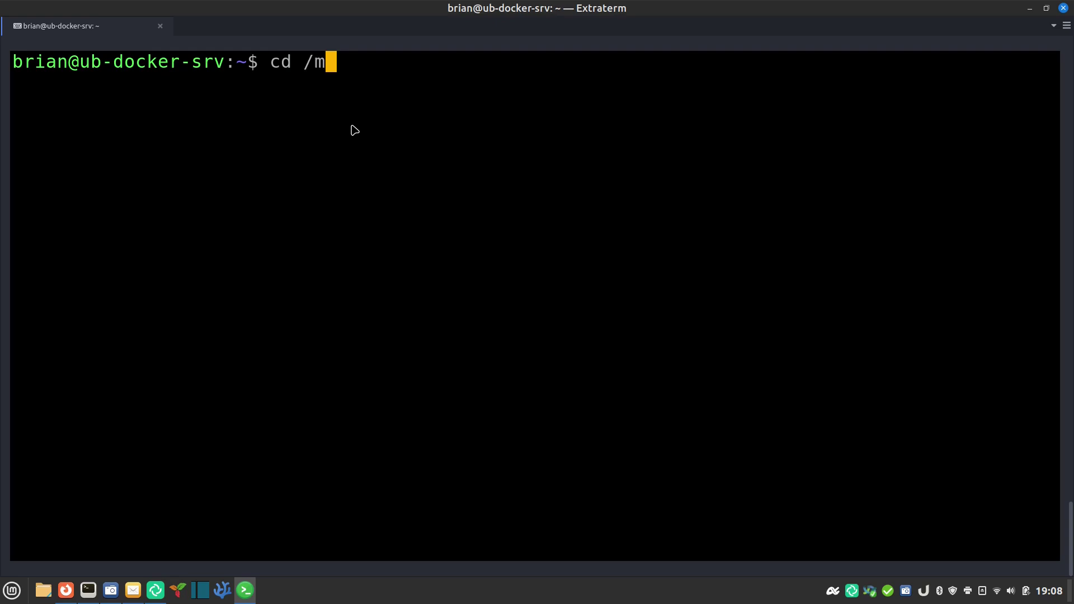
Step: In the Extraterm terminal on the Docker server, change to the /mnt/data/media directory and list its contents
{"action": "type", "text": "/data/media"}
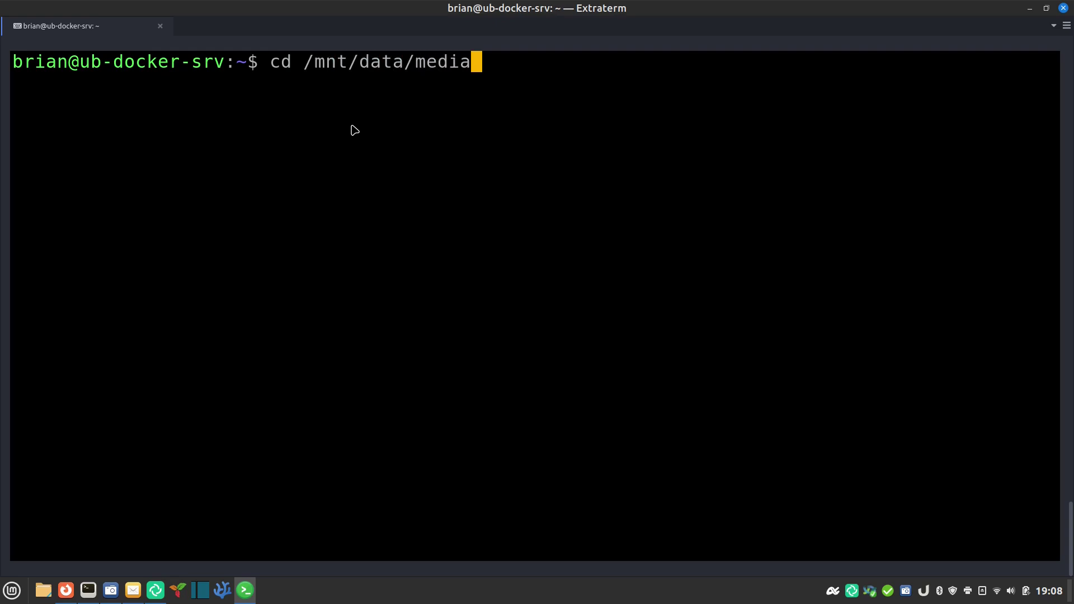
{"action": "key", "text": "Return"}
{"action": "type", "text": "ls"}
{"action": "key", "text": "Return"}
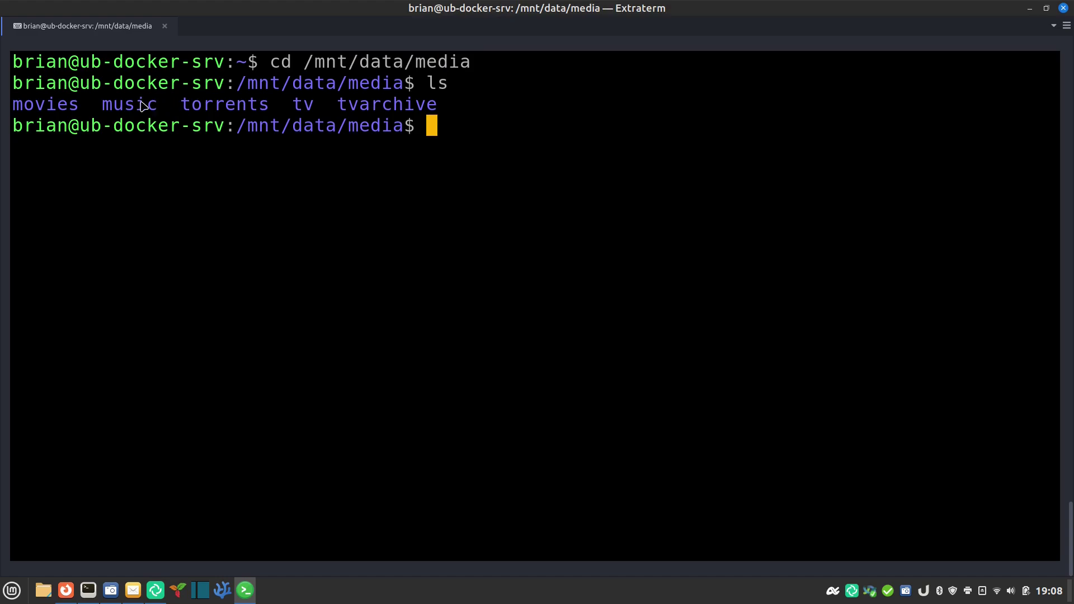
Step: List the files in the music/ folder, look through them, and clear the terminal
{"action": "type", "text": "ls music/"}
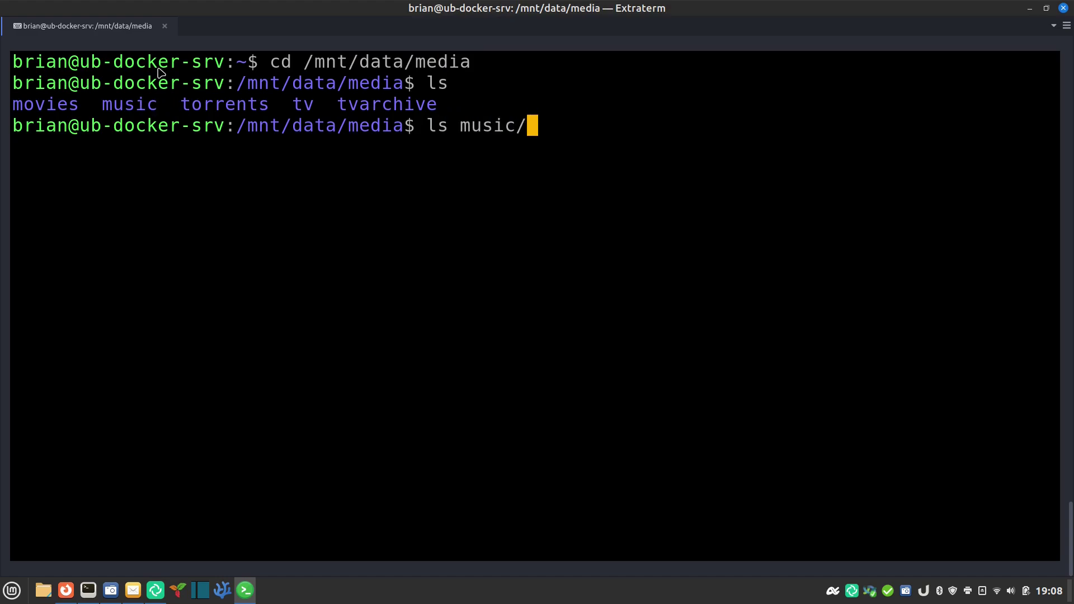
{"action": "key", "text": "Return"}
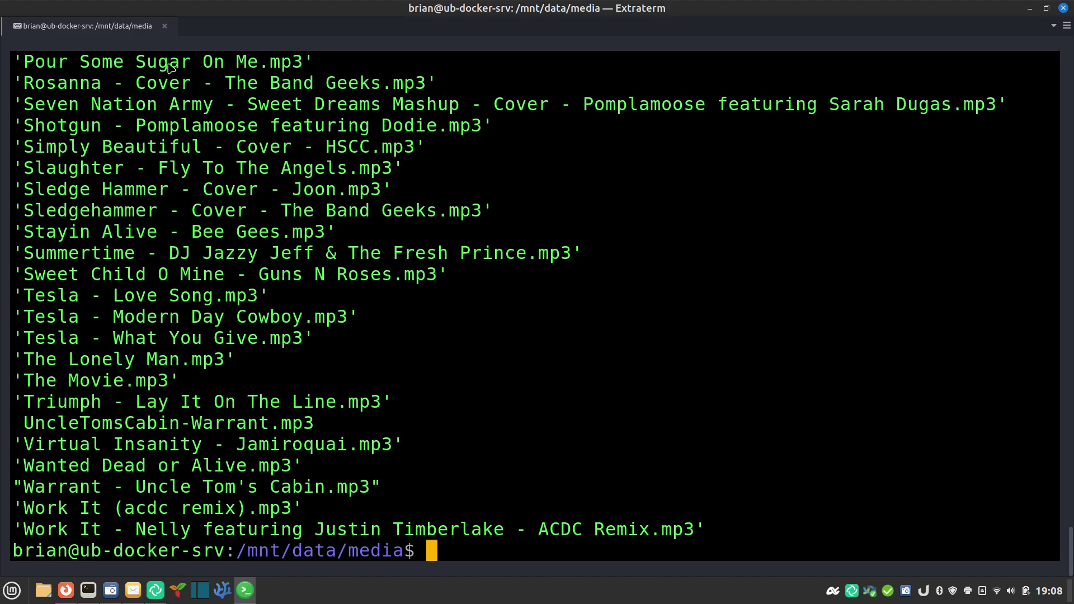
{"action": "scroll", "coordinate": [238, 284], "scroll_direction": "up", "scroll_amount": 20}
{"action": "scroll", "coordinate": [237, 284], "scroll_direction": "up", "scroll_amount": 16}
{"action": "scroll", "coordinate": [242, 298], "scroll_direction": "down", "scroll_amount": 20}
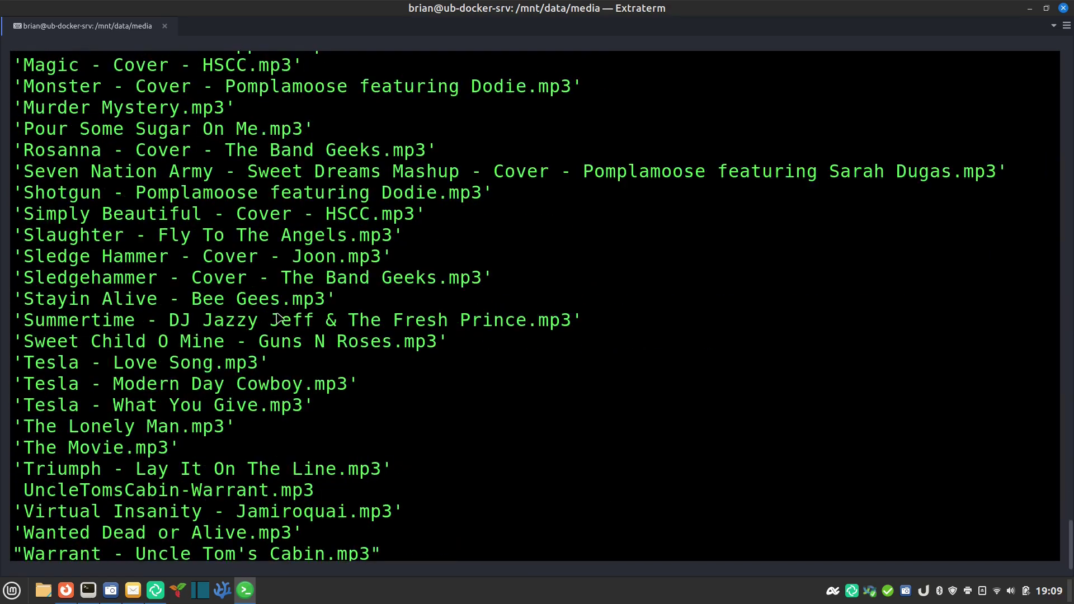
{"action": "scroll", "coordinate": [279, 320], "scroll_direction": "down", "scroll_amount": 1}
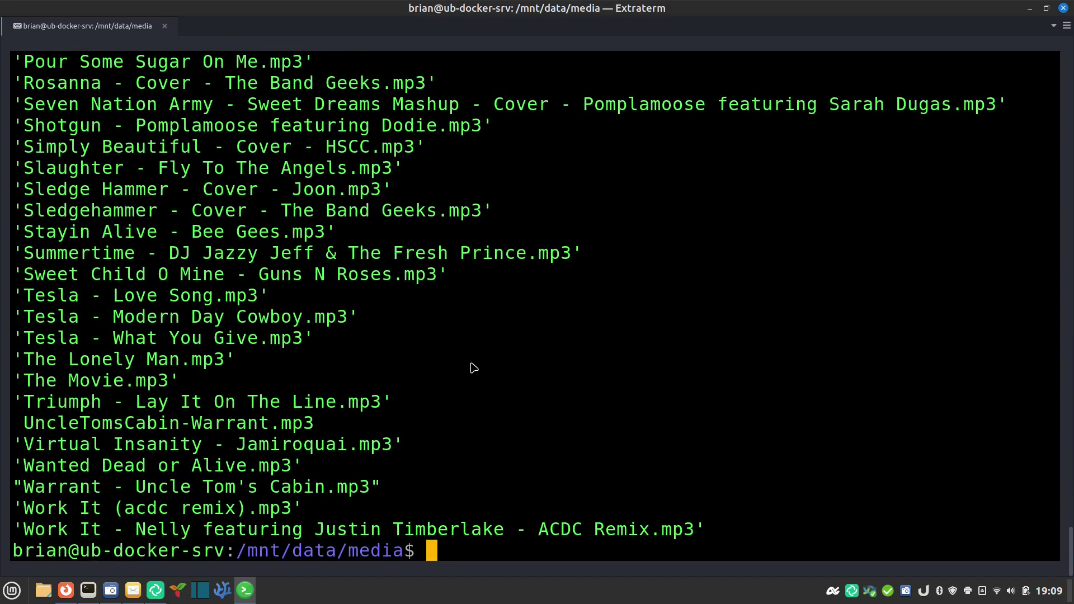
{"action": "key", "text": "ctrl+l"}
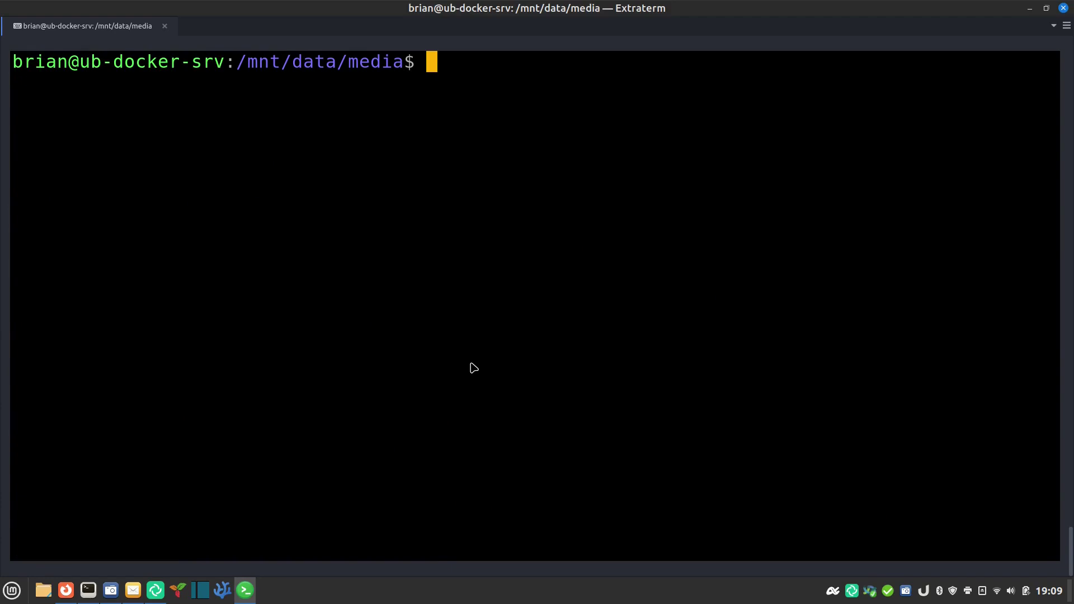
Step: Return to the home directory and create the nested folder docker/picard with mkdir -p
{"action": "type", "text": "cd"}
{"action": "key", "text": "Return"}
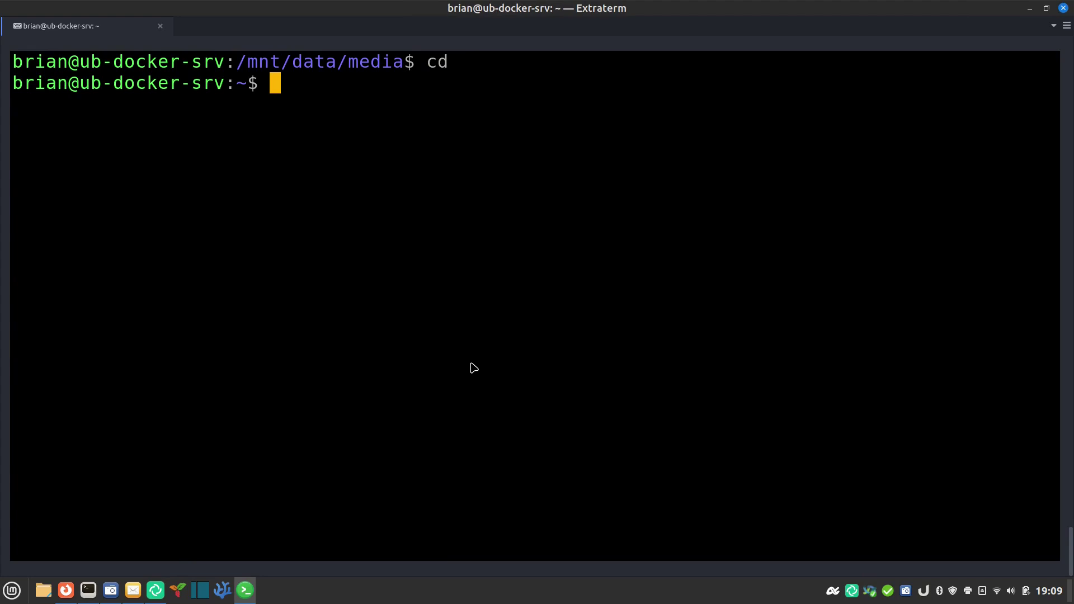
{"action": "type", "text": "mkdir -p do"}
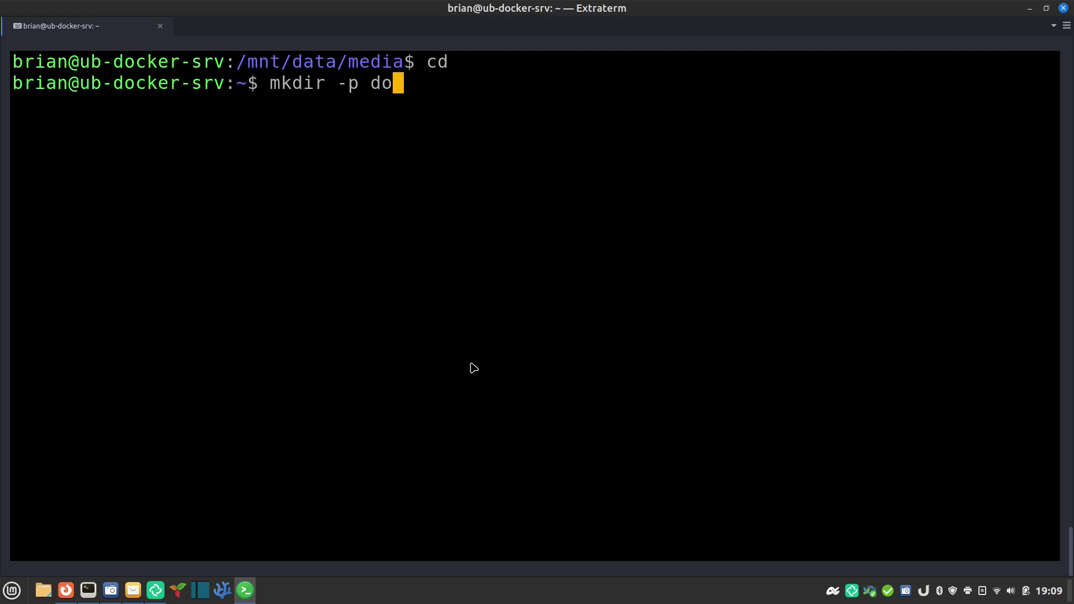
{"action": "type", "text": "cker/pica"}
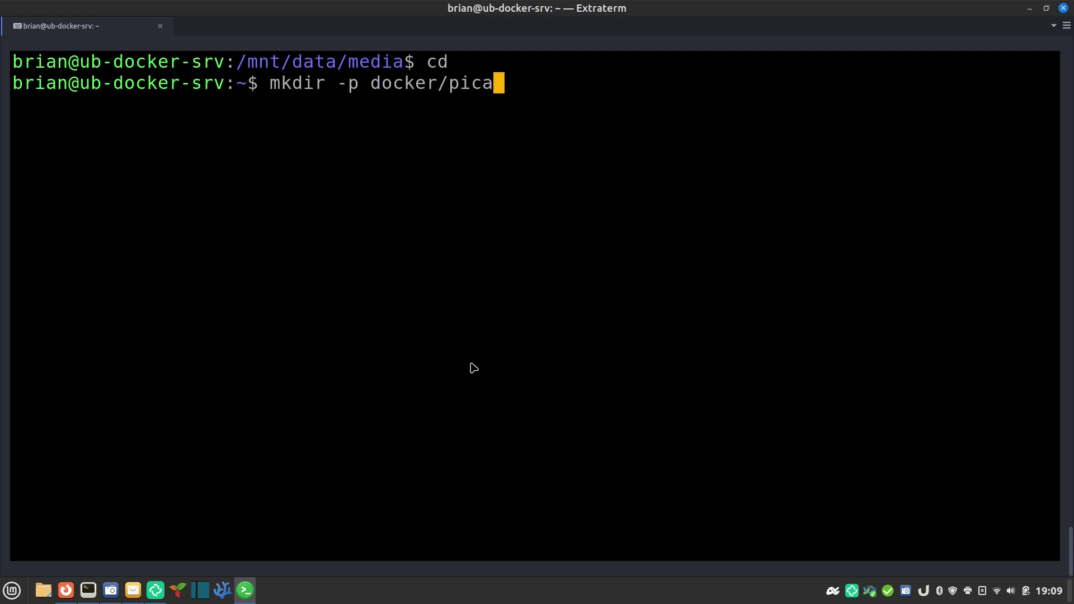
{"action": "type", "text": "rd"}
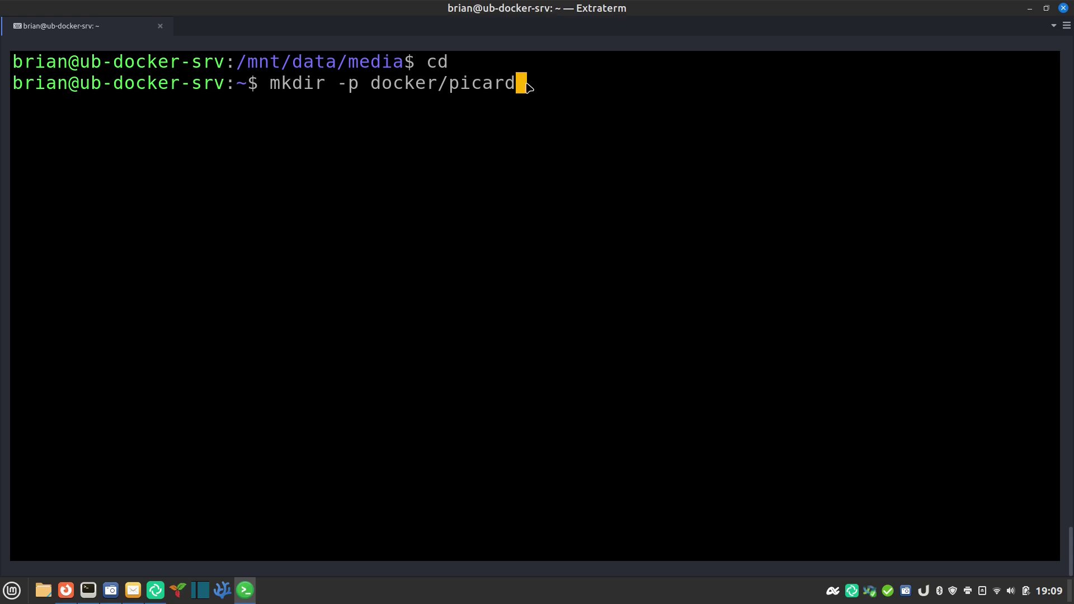
{"action": "key", "text": "Return"}
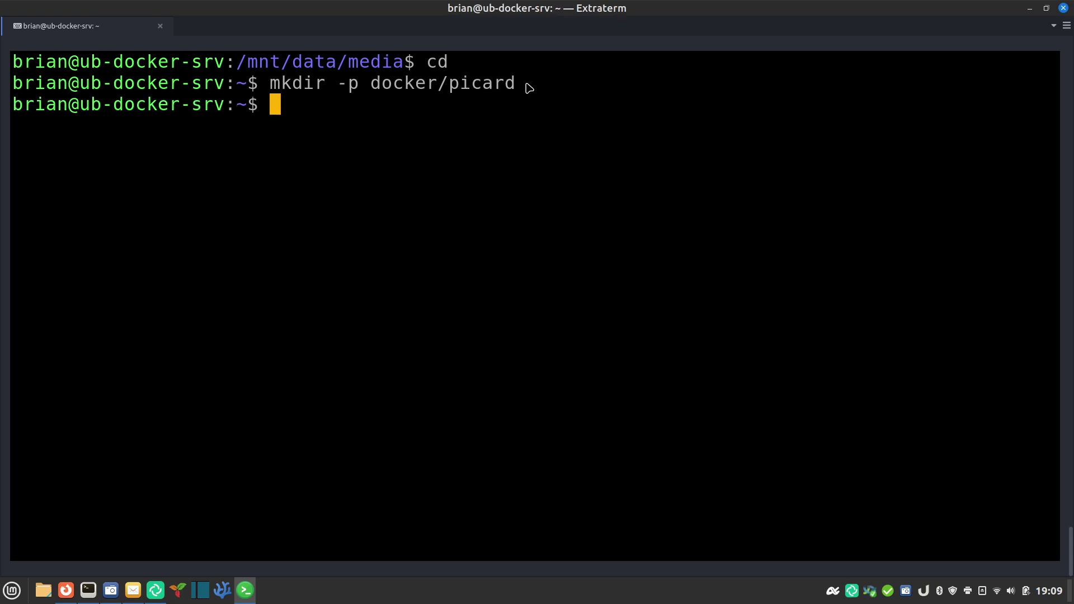
Step: Change into docker/picard/ and list its contents, including hidden entries
{"action": "type", "text": "cd doc"}
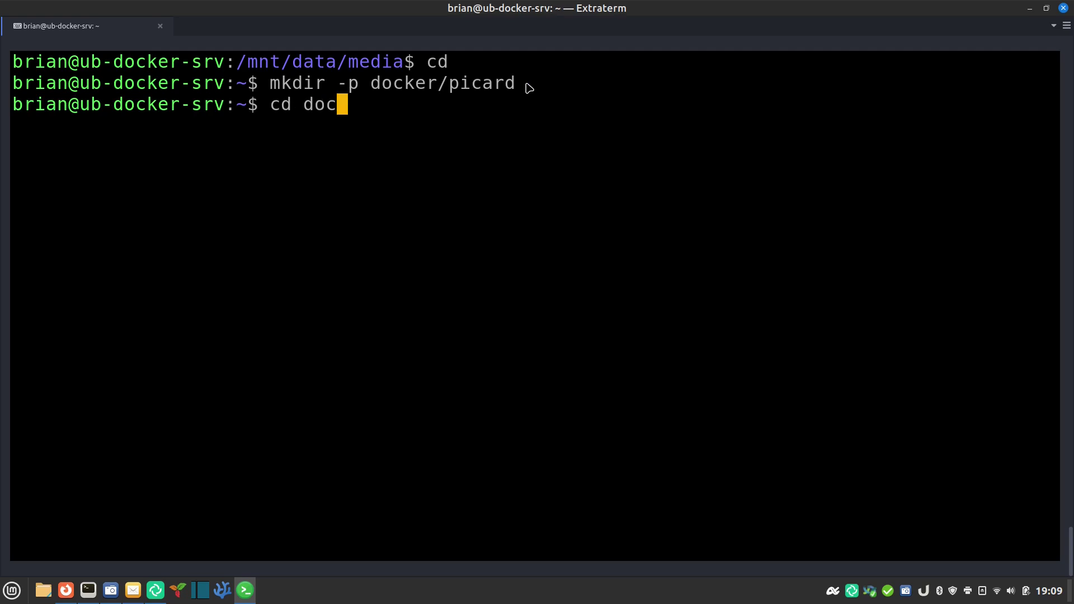
{"action": "type", "text": "ker/picard/"}
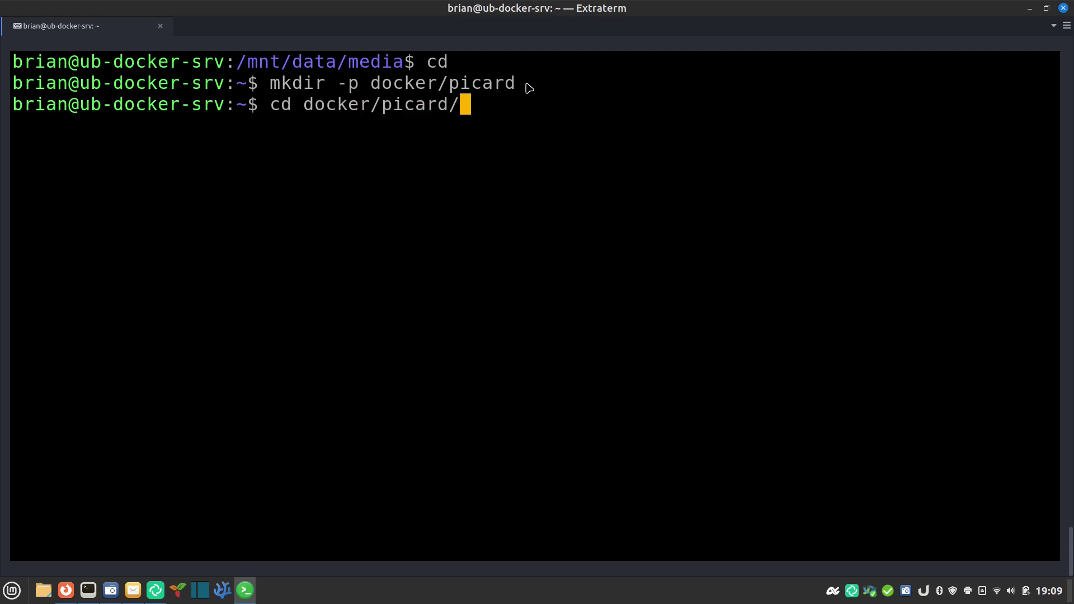
{"action": "key", "text": "Return"}
{"action": "type", "text": "ls"}
{"action": "key", "text": "Return"}
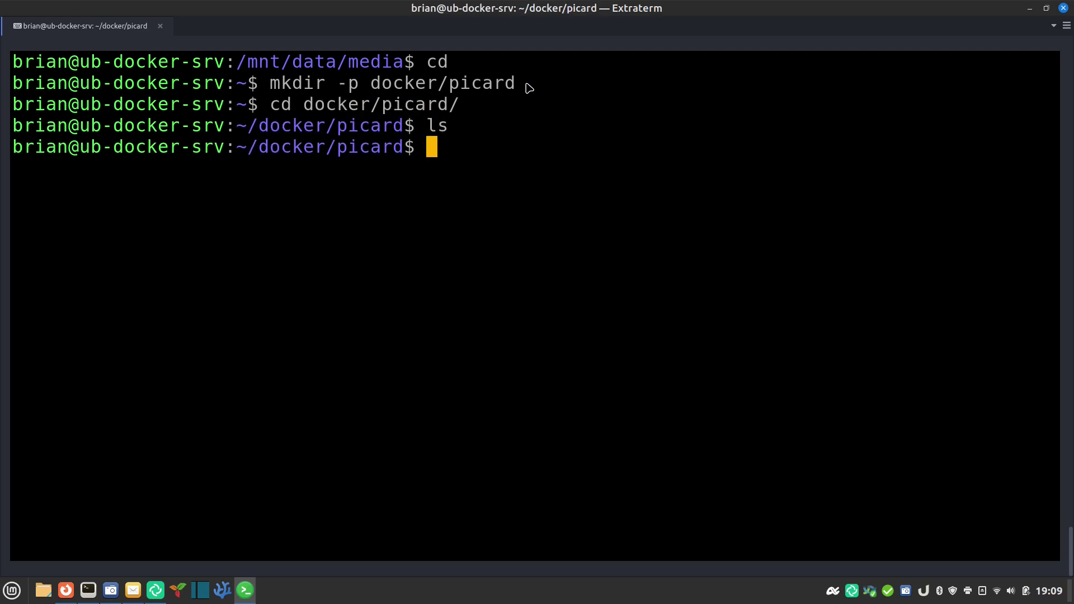
{"action": "type", "text": "ls -a"}
{"action": "key", "text": "Return"}
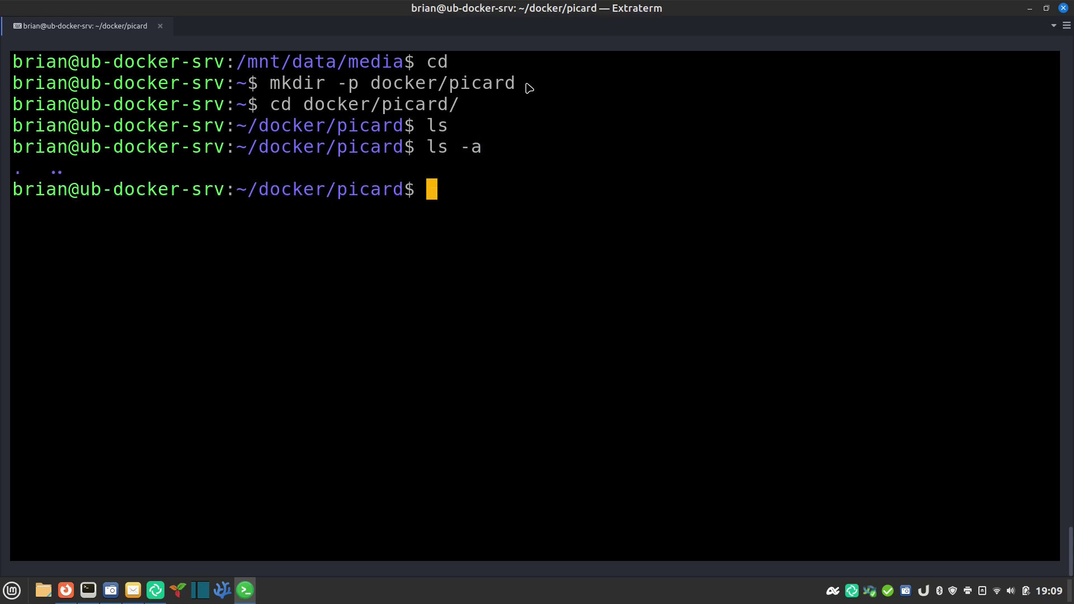
Step: Clear the terminal and open a new docker-compose.yml file in nano
{"action": "key", "text": "ctrl+l"}
{"action": "type", "text": "nano "}
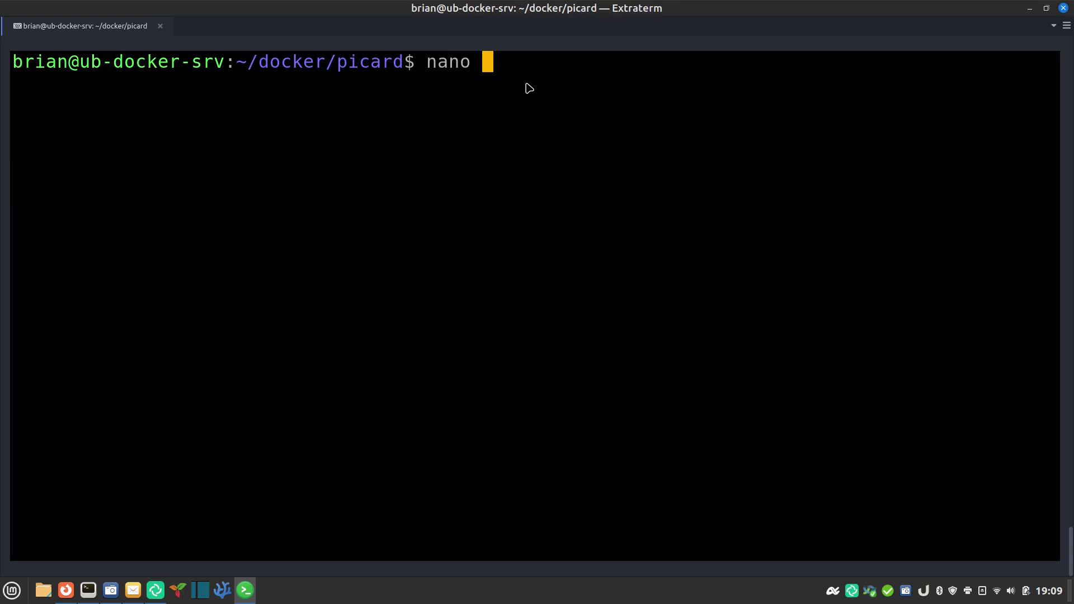
{"action": "type", "text": "docker-compose"}
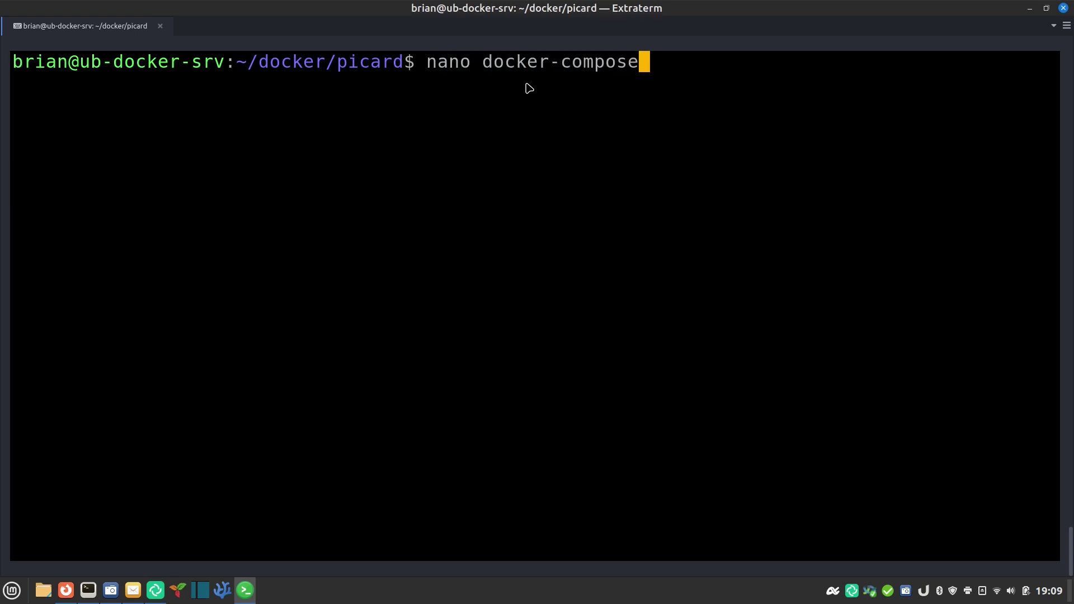
{"action": "type", "text": ".yml"}
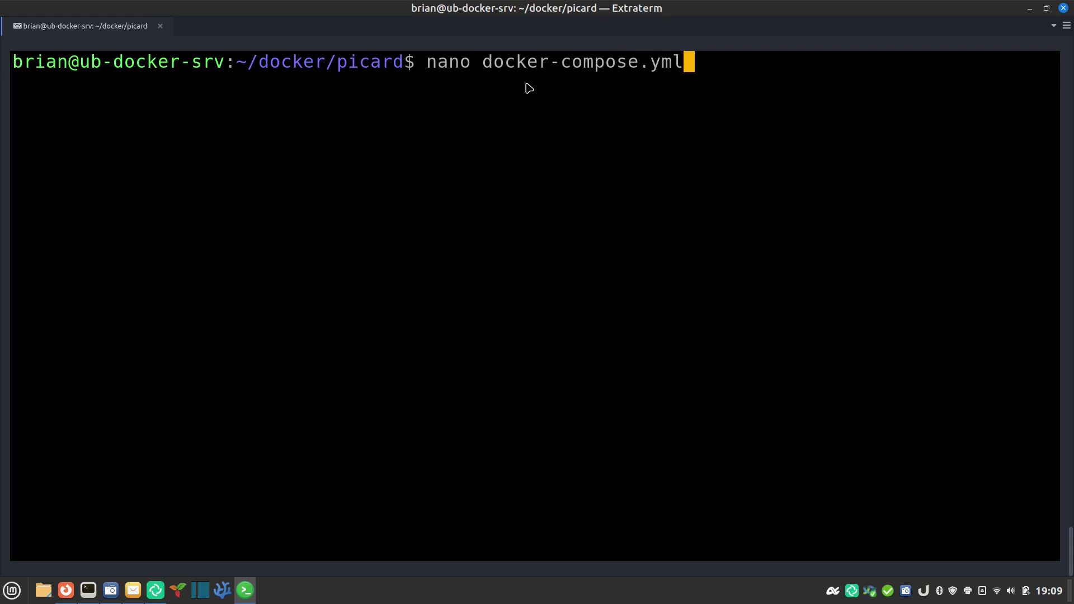
{"action": "key", "text": "Return"}
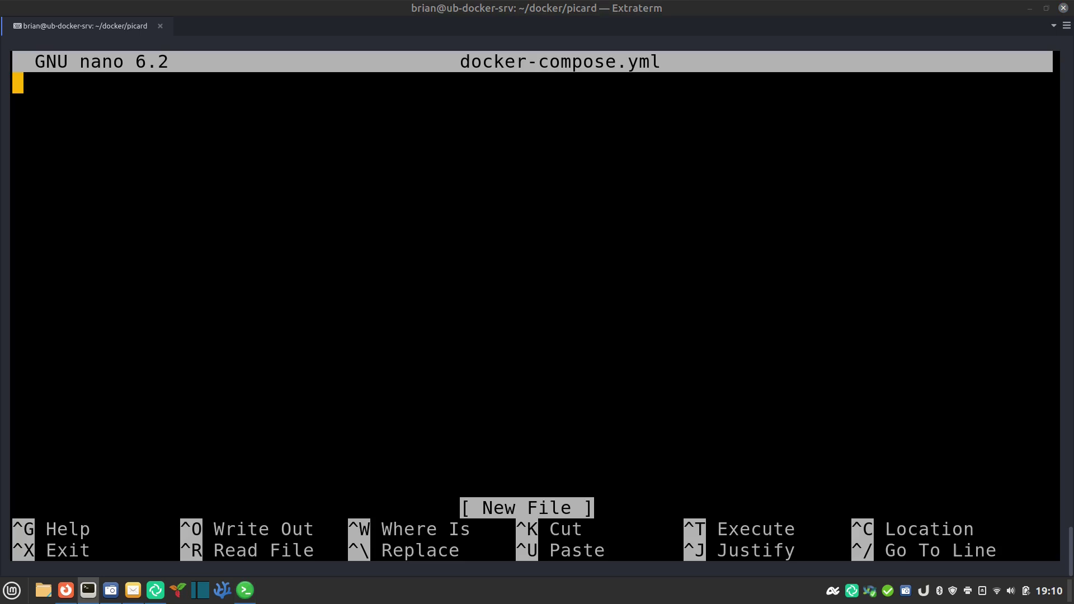
Step: Paste the copied Picard service configuration into the empty docker-compose.yml file and remove the trailing blank line
{"action": "right_click", "coordinate": [220, 144]}
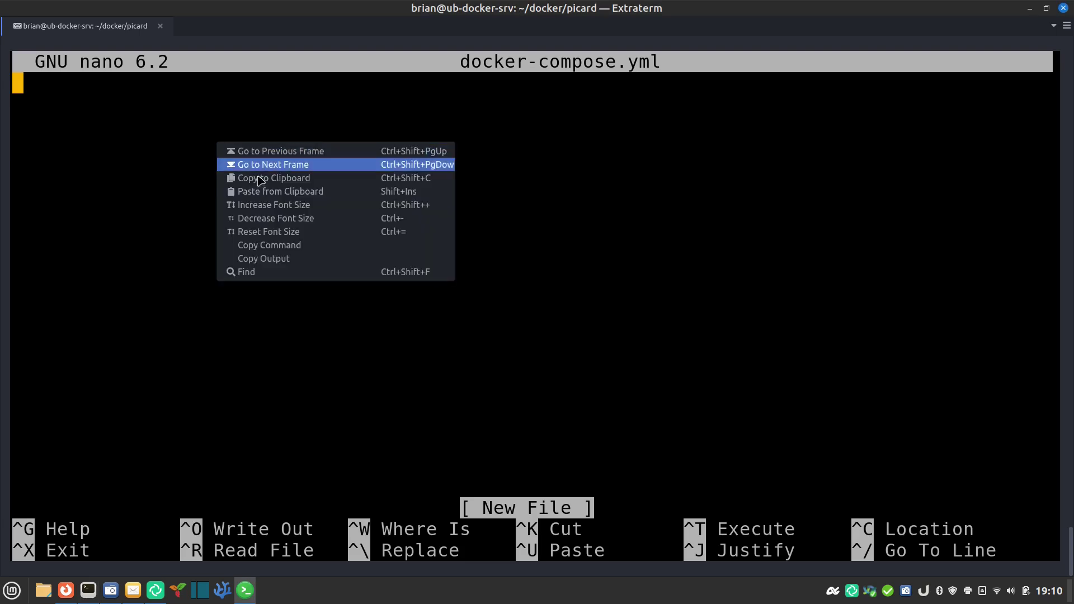
{"action": "left_click", "coordinate": [307, 192]}
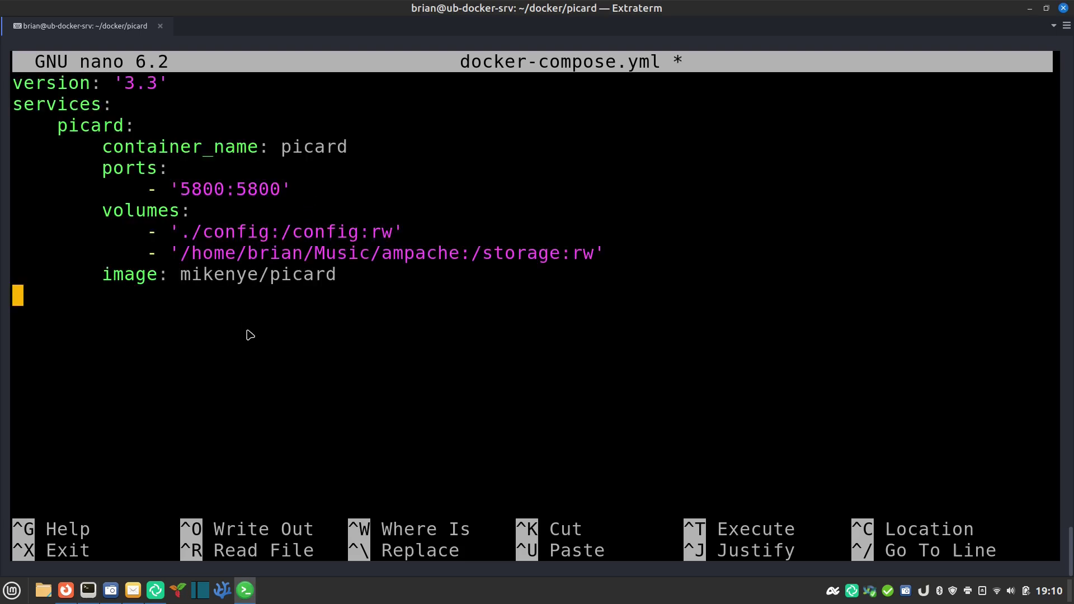
{"action": "key", "text": "Return"}
{"action": "key", "text": "BackSpace"}
{"action": "key", "text": "BackSpace"}
Step: Change the container_name value in the compose file to musicbrainz
{"action": "key", "text": "Up"}
{"action": "key", "text": "Up"}
{"action": "key", "text": "Up"}
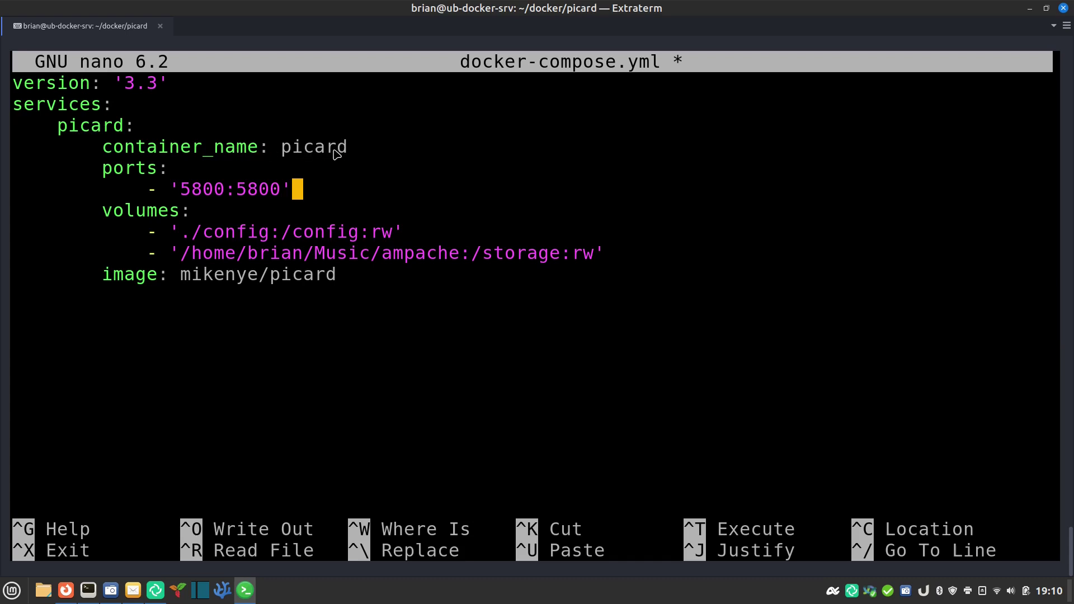
{"action": "key", "text": "Up"}
{"action": "key", "text": "Up"}
{"action": "key", "text": "Right"}
{"action": "key", "text": "Right"}
{"action": "key", "text": "Right"}
{"action": "key", "text": "Right"}
{"action": "key", "text": "Right"}
{"action": "key", "text": "Left"}
{"action": "key", "text": "BackSpace"}
{"action": "key", "text": "BackSpace"}
{"action": "key", "text": "BackSpace"}
{"action": "key", "text": "BackSpace"}
{"action": "key", "text": "BackSpace"}
{"action": "key", "text": "Right"}
{"action": "key", "text": "BackSpace"}
{"action": "type", "text": "music"}
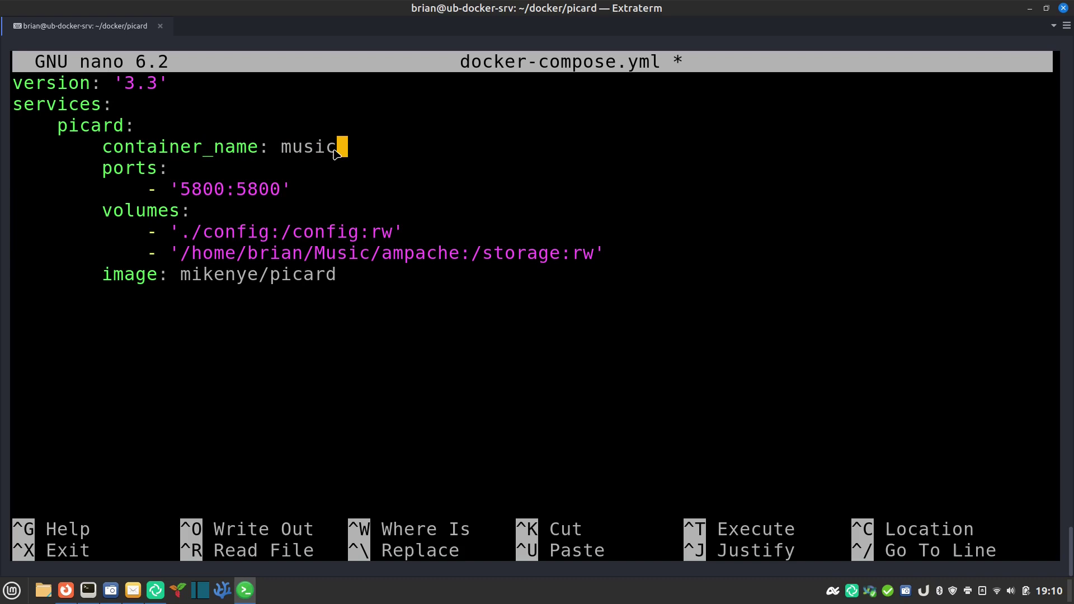
{"action": "type", "text": "brainz"}
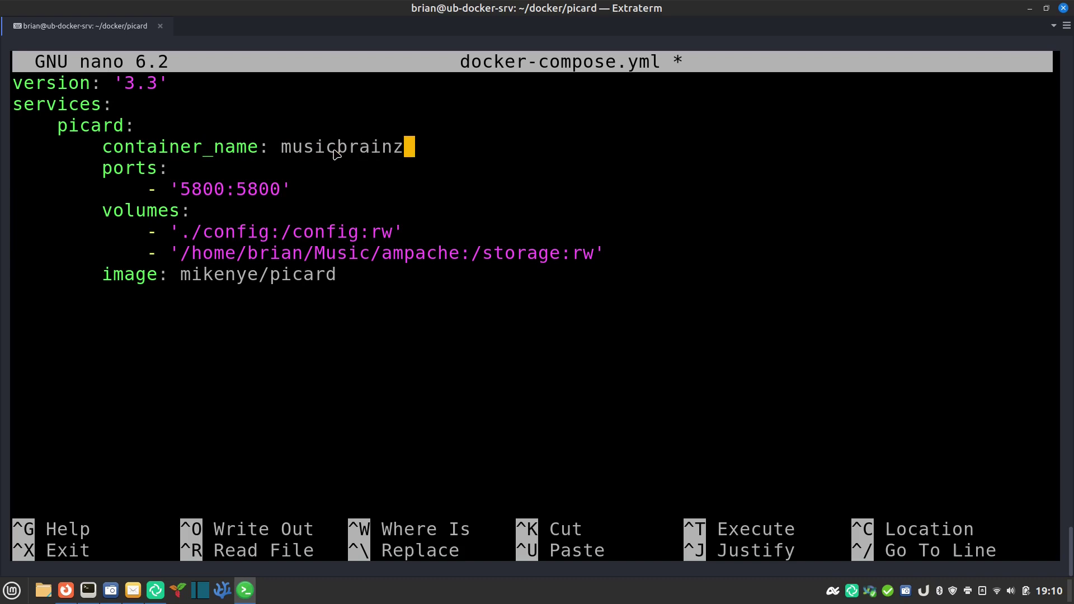
Step: Rename the service under services: to musicbrainz
{"action": "key", "text": "Up"}
{"action": "key", "text": "Left"}
{"action": "key", "text": "BackSpace"}
{"action": "key", "text": "BackSpace"}
{"action": "key", "text": "BackSpace"}
{"action": "key", "text": "BackSpace"}
{"action": "key", "text": "BackSpace"}
{"action": "key", "text": "BackSpace"}
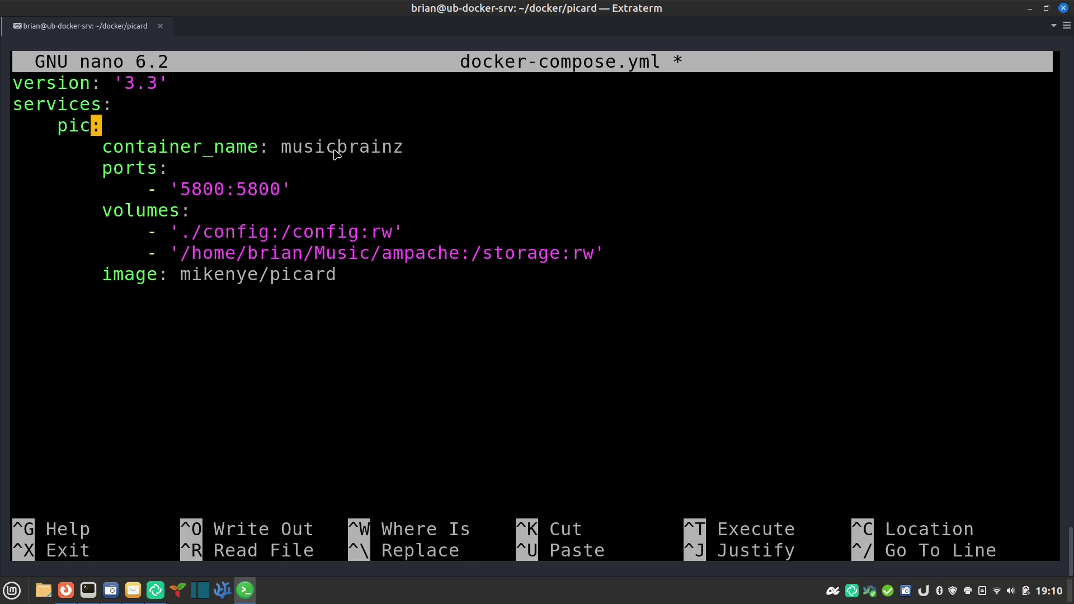
{"action": "type", "text": "musicbra"}
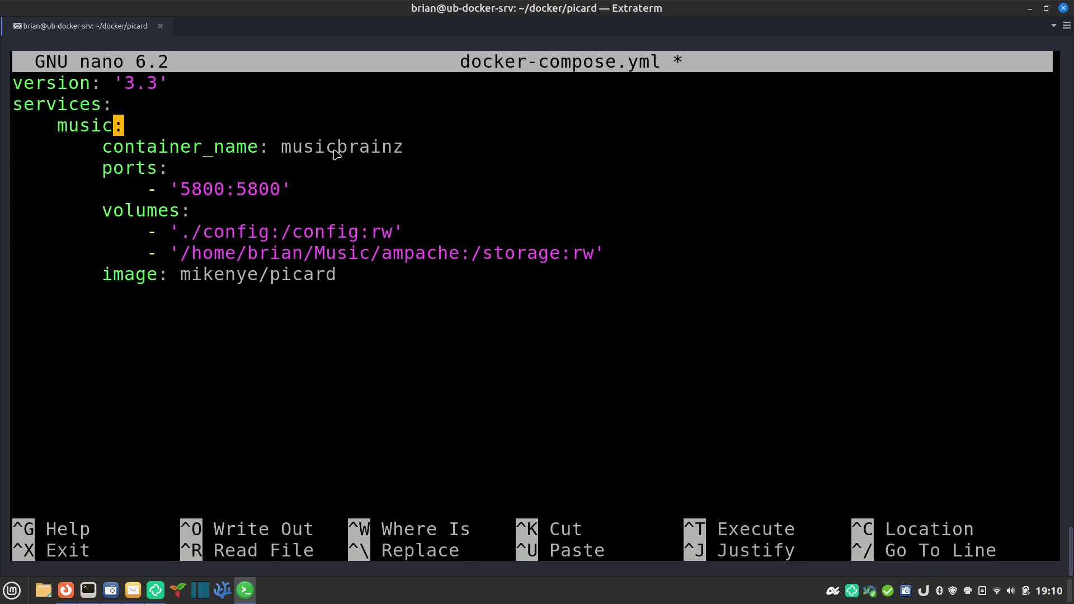
{"action": "type", "text": "inz"}
Step: Examine the host and container sides of the port mapping under ports
{"action": "key", "text": "Down"}
{"action": "key", "text": "Right"}
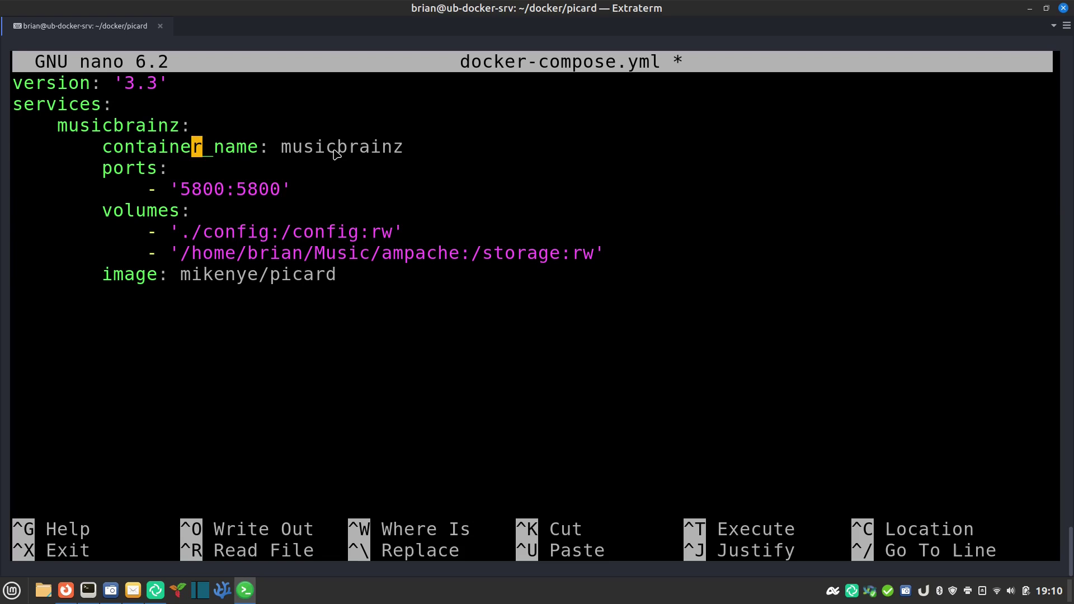
{"action": "key", "text": "Down"}
{"action": "key", "text": "Down"}
{"action": "key", "text": "Right"}
{"action": "key", "text": "Right"}
{"action": "key", "text": "Right"}
{"action": "key", "text": "Right"}
{"action": "key", "text": "Right"}
{"action": "key", "text": "Right"}
{"action": "key", "text": "Right"}
{"action": "key", "text": "Left"}
{"action": "key", "text": "Left"}
{"action": "key", "text": "Left"}
{"action": "key", "text": "Right"}
{"action": "key", "text": "Right"}
{"action": "key", "text": "Right"}
{"action": "key", "text": "Left"}
{"action": "key", "text": "Left"}
{"action": "key", "text": "Left"}
{"action": "key", "text": "Right"}
{"action": "key", "text": "Right"}
{"action": "key", "text": "Right"}
{"action": "key", "text": "Left"}
{"action": "key", "text": "Left"}
{"action": "key", "text": "Left"}
{"action": "key", "text": "Left"}
{"action": "key", "text": "Left"}
{"action": "key", "text": "Left"}
{"action": "key", "text": "Left"}
{"action": "key", "text": "Left"}
{"action": "key", "text": "Right"}
{"action": "key", "text": "Right"}
{"action": "key", "text": "Right"}
{"action": "key", "text": "Left"}
{"action": "key", "text": "Left"}
{"action": "key", "text": "Left"}
{"action": "key", "text": "Right"}
{"action": "key", "text": "Right"}
{"action": "key", "text": "Right"}
{"action": "key", "text": "Left"}
{"action": "key", "text": "Right"}
{"action": "key", "text": "Right"}
{"action": "key", "text": "Left"}
{"action": "key", "text": "Left"}
{"action": "key", "text": "Left"}
{"action": "key", "text": "Left"}
Step: Set the host port of the port mapping to 6000, ahead of container port 5800
{"action": "key", "text": "Right"}
{"action": "key", "text": "Right"}
{"action": "key", "text": "Right"}
{"action": "key", "text": "Right"}
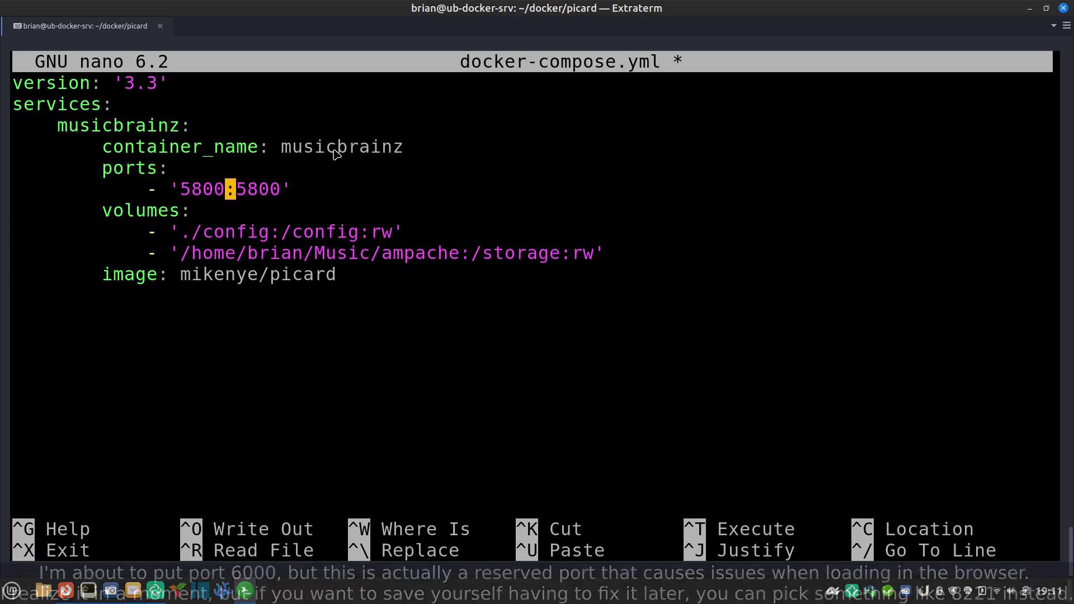
{"action": "key", "text": "BackSpace"}
{"action": "key", "text": "BackSpace"}
{"action": "key", "text": "BackSpace"}
{"action": "key", "text": "BackSpace"}
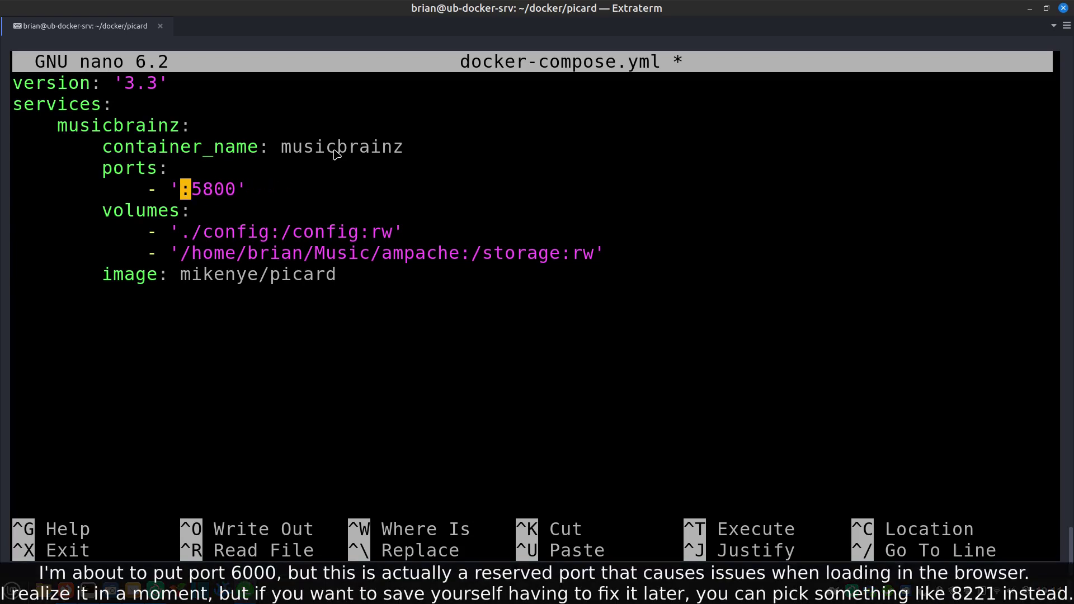
{"action": "type", "text": "6000"}
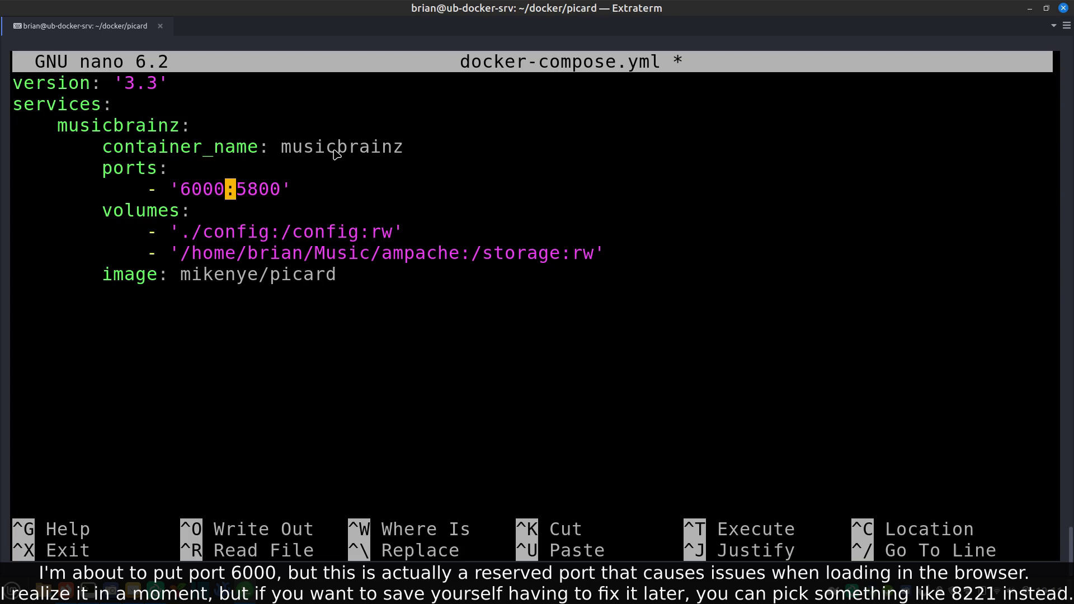
Step: Examine the host and container paths of the config volume mapping under volumes
{"action": "key", "text": "Down"}
{"action": "key", "text": "Down"}
{"action": "key", "text": "Left"}
{"action": "key", "text": "Left"}
{"action": "key", "text": "Left"}
{"action": "key", "text": "Left"}
{"action": "key", "text": "Right"}
{"action": "key", "text": "Right"}
{"action": "key", "text": "Right"}
{"action": "key", "text": "Right"}
{"action": "key", "text": "Right"}
{"action": "key", "text": "Right"}
{"action": "key", "text": "Right"}
{"action": "key", "text": "Right"}
{"action": "key", "text": "Right"}
{"action": "key", "text": "Right"}
{"action": "key", "text": "Right"}
{"action": "key", "text": "Right"}
{"action": "key", "text": "Right"}
{"action": "key", "text": "Right"}
{"action": "key", "text": "Right"}
{"action": "key", "text": "Right"}
{"action": "key", "text": "Left"}
{"action": "key", "text": "Left"}
{"action": "key", "text": "Left"}
{"action": "key", "text": "Left"}
{"action": "key", "text": "Left"}
{"action": "key", "text": "Left"}
{"action": "key", "text": "Left"}
{"action": "key", "text": "Left"}
{"action": "key", "text": "Left"}
{"action": "key", "text": "Left"}
{"action": "key", "text": "Left"}
{"action": "key", "text": "Left"}
{"action": "key", "text": "Left"}
{"action": "key", "text": "Left"}
{"action": "key", "text": "Left"}
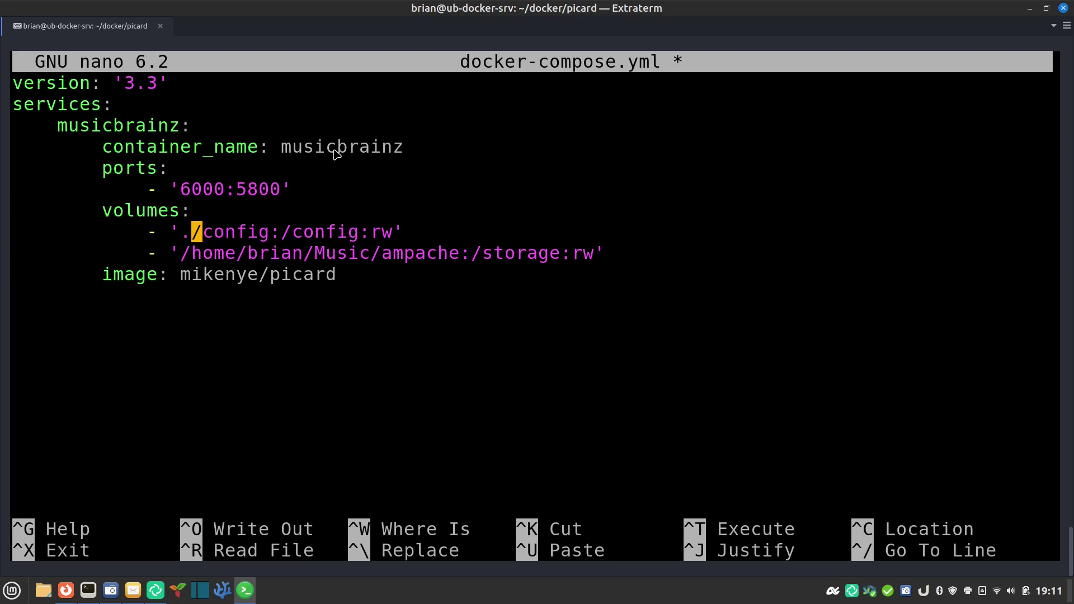
Step: Compare the ./config host folder with the /config:rw container side of the first volume mapping
{"action": "key", "text": "Right"}
{"action": "key", "text": "Right"}
{"action": "key", "text": "Right"}
{"action": "key", "text": "Right"}
{"action": "key", "text": "Right"}
{"action": "key", "text": "Right"}
{"action": "key", "text": "Right"}
{"action": "key", "text": "Left"}
{"action": "key", "text": "Left"}
{"action": "key", "text": "Left"}
{"action": "key", "text": "Left"}
{"action": "key", "text": "Left"}
{"action": "key", "text": "Left"}
{"action": "key", "text": "Left"}
{"action": "key", "text": "Right"}
{"action": "key", "text": "Right"}
{"action": "key", "text": "Right"}
{"action": "key", "text": "Right"}
{"action": "key", "text": "Right"}
{"action": "key", "text": "Right"}
{"action": "key", "text": "Right"}
Step: Set the host path of the /storage volume mapping to /mnt/data/media/music
{"action": "key", "text": "Down"}
{"action": "key", "text": "Right"}
{"action": "key", "text": "Right"}
{"action": "key", "text": "Right"}
{"action": "key", "text": "Right"}
{"action": "key", "text": "Right"}
{"action": "key", "text": "Right"}
{"action": "key", "text": "Right"}
{"action": "key", "text": "Right"}
{"action": "key", "text": "Right"}
{"action": "key", "text": "Right"}
{"action": "key", "text": "Right"}
{"action": "key", "text": "Right"}
{"action": "key", "text": "Right"}
{"action": "key", "text": "Right"}
{"action": "key", "text": "Right"}
{"action": "key", "text": "Right"}
{"action": "key", "text": "Right"}
{"action": "key", "text": "BackSpace"}
{"action": "key", "text": "BackSpace"}
{"action": "key", "text": "BackSpace"}
{"action": "key", "text": "BackSpace"}
{"action": "key", "text": "BackSpace"}
{"action": "key", "text": "BackSpace"}
{"action": "key", "text": "BackSpace"}
{"action": "key", "text": "BackSpace"}
{"action": "key", "text": "BackSpace"}
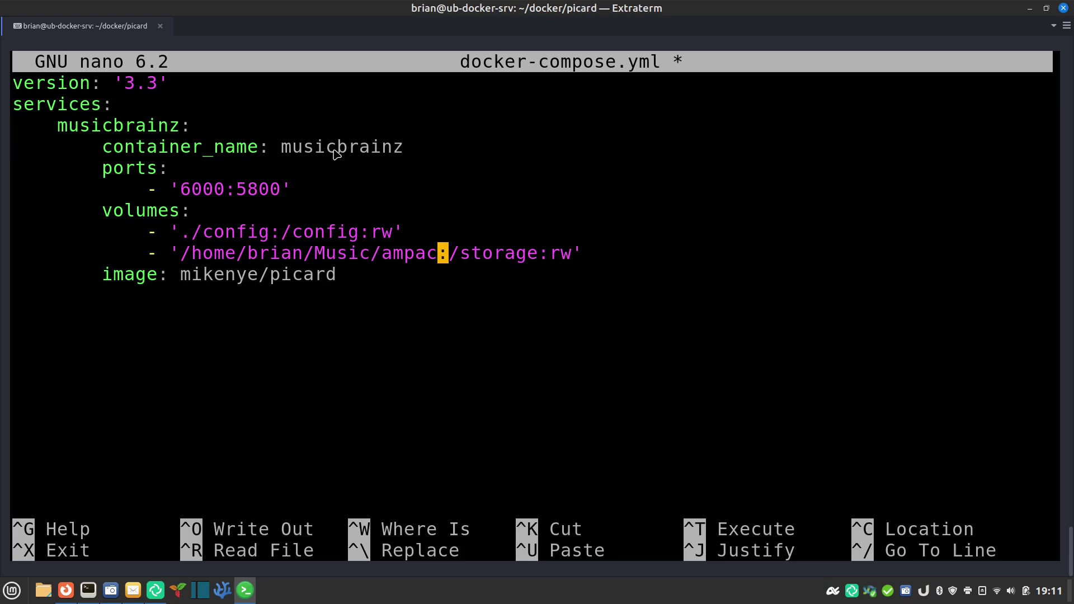
{"action": "key", "text": "BackSpace"}
{"action": "key", "text": "BackSpace"}
{"action": "key", "text": "BackSpace"}
{"action": "key", "text": "BackSpace"}
{"action": "key", "text": "BackSpace"}
{"action": "key", "text": "BackSpace"}
{"action": "key", "text": "BackSpace"}
{"action": "key", "text": "BackSpace"}
{"action": "key", "text": "BackSpace"}
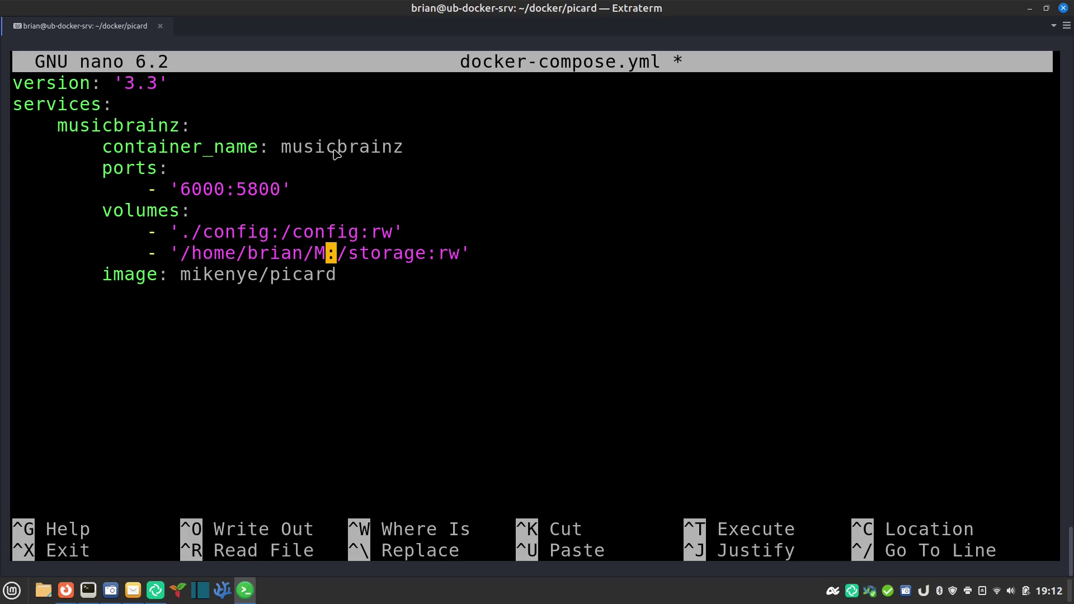
{"action": "key", "text": "BackSpace"}
{"action": "key", "text": "BackSpace"}
{"action": "key", "text": "BackSpace"}
{"action": "key", "text": "BackSpace"}
{"action": "key", "text": "BackSpace"}
{"action": "key", "text": "BackSpace"}
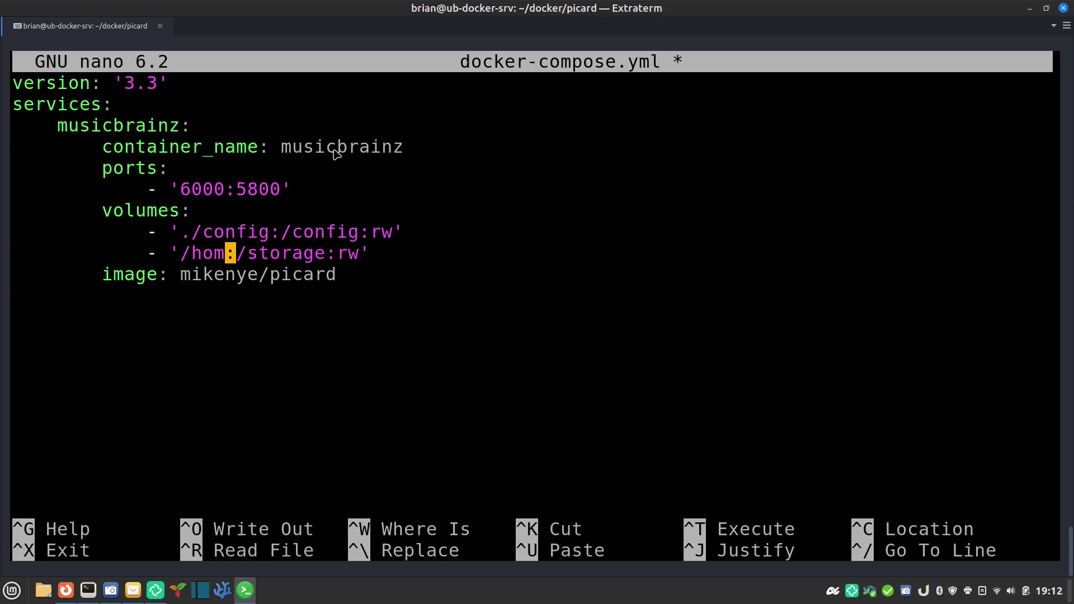
{"action": "type", "text": "mnt"}
{"action": "type", "text": "/"}
{"action": "type", "text": "a/media/"}
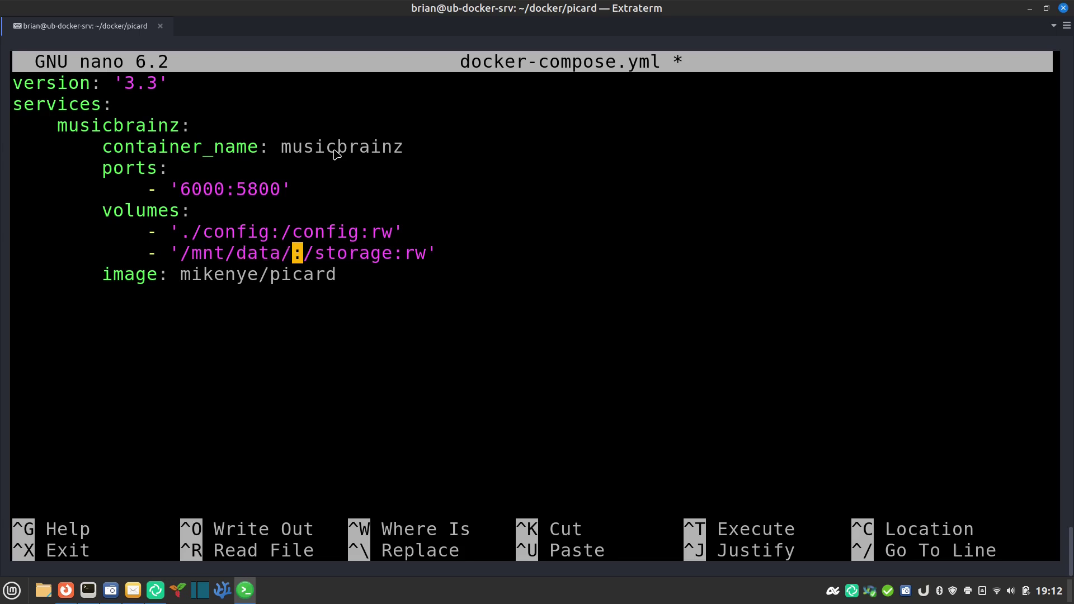
{"action": "type", "text": "music"}
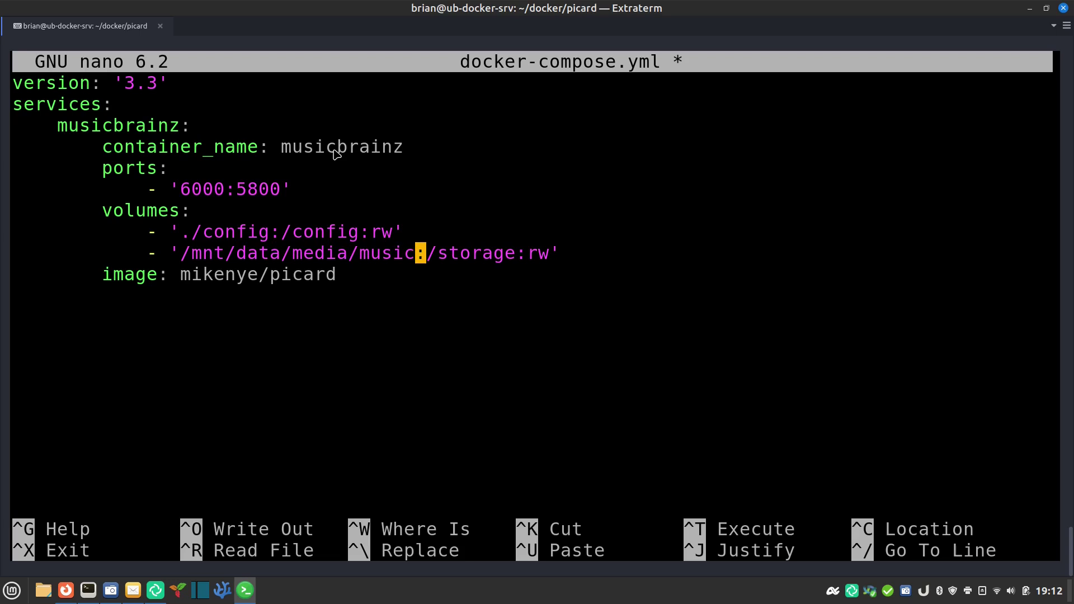
Step: Examine the /storage container path and its rw option in the music volume mapping
{"action": "key", "text": "Right"}
{"action": "key", "text": "Right"}
{"action": "key", "text": "Right"}
{"action": "key", "text": "Right"}
{"action": "key", "text": "Right"}
{"action": "key", "text": "Right"}
{"action": "key", "text": "Right"}
{"action": "key", "text": "Right"}
{"action": "key", "text": "Right"}
{"action": "key", "text": "Right"}
{"action": "key", "text": "Right"}
{"action": "key", "text": "Right"}
{"action": "key", "text": "Right"}
{"action": "key", "text": "Left"}
{"action": "key", "text": "Left"}
{"action": "key", "text": "Left"}
{"action": "key", "text": "Left"}
{"action": "key", "text": "Left"}
{"action": "key", "text": "Left"}
{"action": "key", "text": "Left"}
{"action": "key", "text": "Left"}
{"action": "key", "text": "Left"}
{"action": "key", "text": "Left"}
{"action": "key", "text": "Left"}
{"action": "key", "text": "Left"}
{"action": "key", "text": "Right"}
{"action": "key", "text": "Right"}
{"action": "key", "text": "Right"}
{"action": "key", "text": "Right"}
{"action": "key", "text": "Right"}
{"action": "key", "text": "Right"}
{"action": "key", "text": "Right"}
{"action": "key", "text": "Right"}
{"action": "key", "text": "Left"}
{"action": "key", "text": "Left"}
{"action": "key", "text": "Left"}
{"action": "key", "text": "Left"}
{"action": "key", "text": "Left"}
{"action": "key", "text": "Left"}
{"action": "key", "text": "Left"}
{"action": "key", "text": "Left"}
Step: Save the edits to docker-compose.yml and exit the nano editor
{"action": "key", "text": "Down"}
{"action": "key", "text": "ctrl+o"}
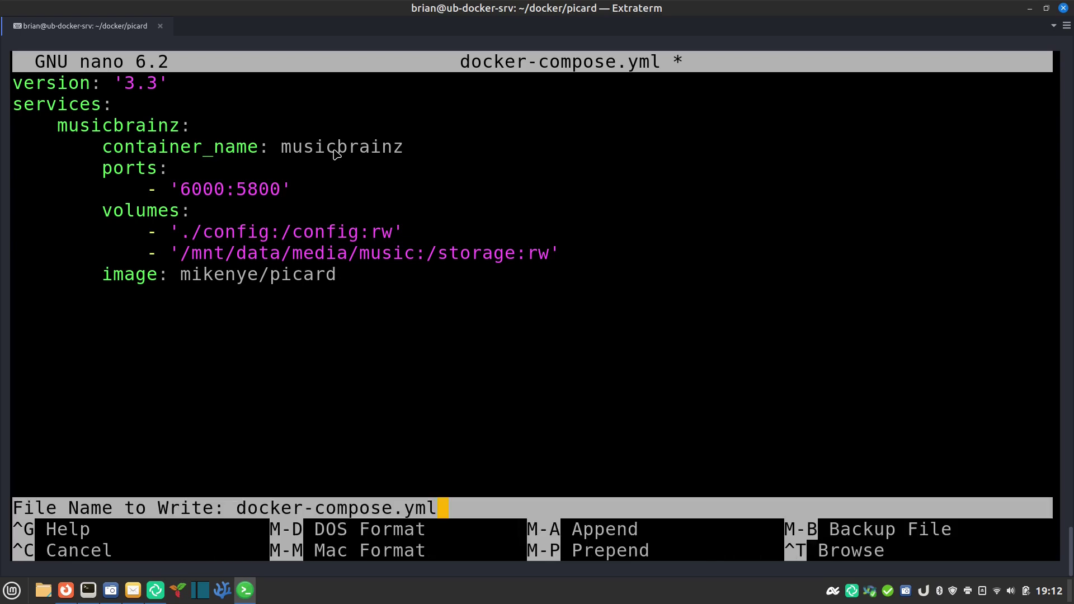
{"action": "key", "text": "Return"}
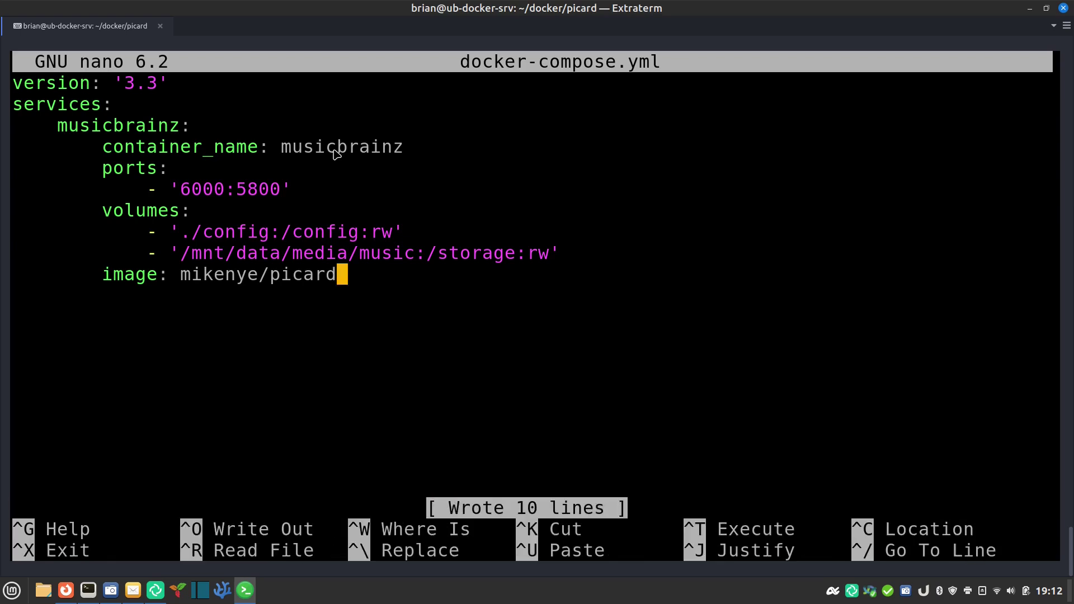
{"action": "key", "text": "ctrl+x"}
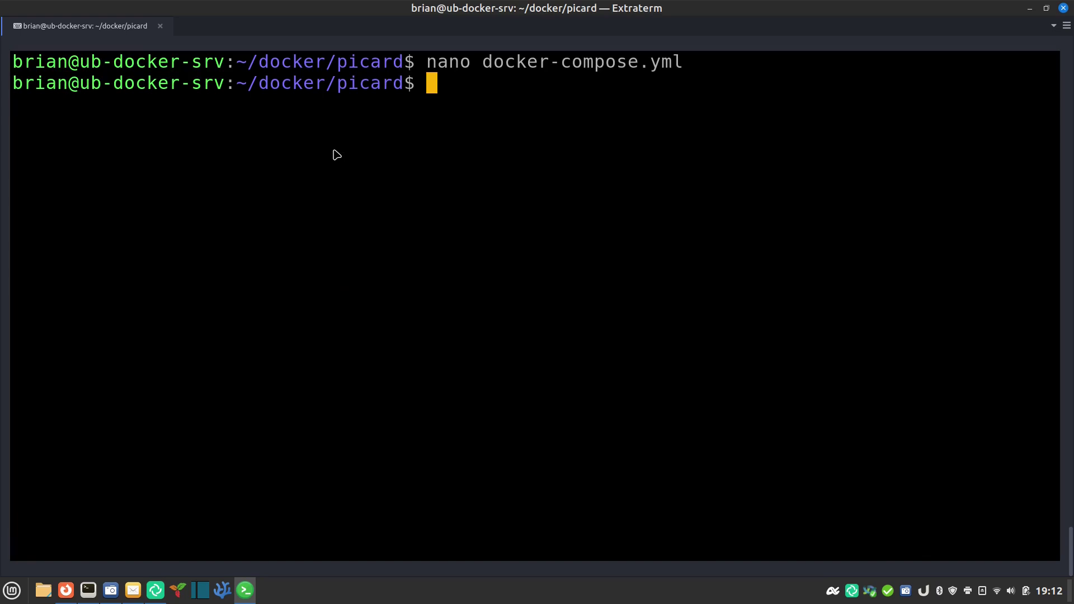
Step: Enter the command docker compose up -d at the prompt and try its hyphenated docker-compose spelling, without running it
{"action": "type", "text": "docker compose up -d"}
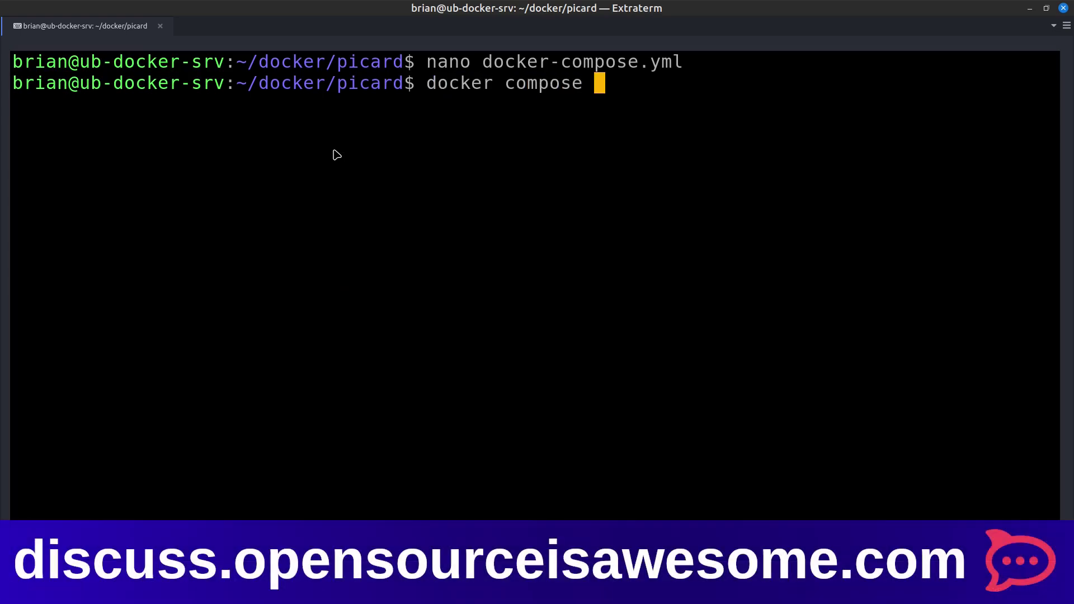
{"action": "key", "text": "Left"}
{"action": "key", "text": "Left"}
{"action": "key", "text": "Left"}
{"action": "key", "text": "Left"}
{"action": "key", "text": "Left"}
{"action": "key", "text": "Left"}
{"action": "key", "text": "Left"}
{"action": "key", "text": "Left"}
{"action": "key", "text": "Left"}
{"action": "key", "text": "Left"}
{"action": "key", "text": "Left"}
{"action": "key", "text": "Left"}
{"action": "key", "text": "Left"}
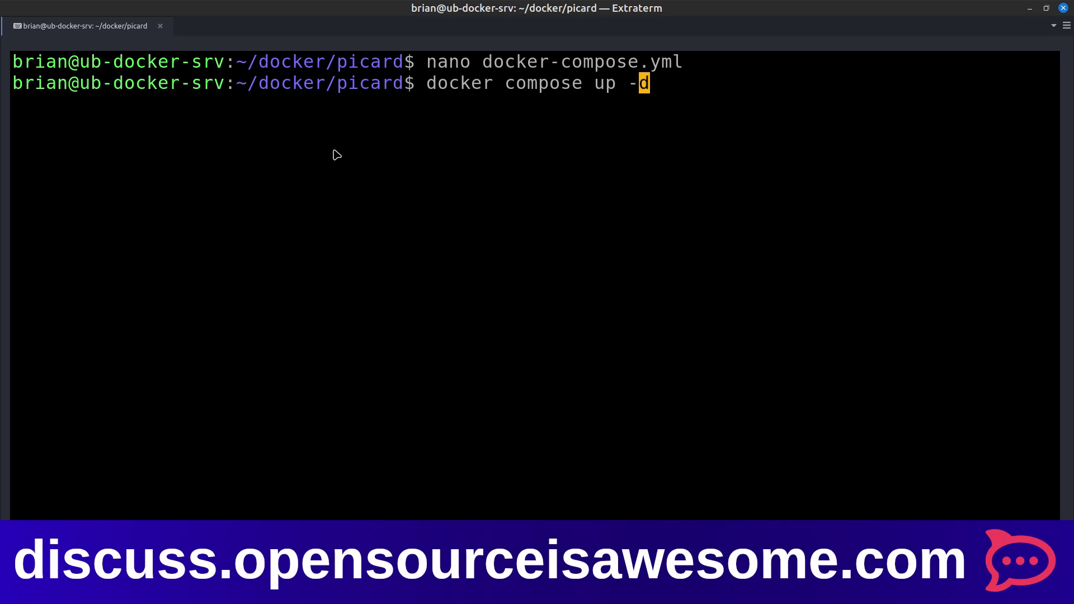
{"action": "key", "text": "Right"}
{"action": "key", "text": "Right"}
{"action": "key", "text": "Right"}
{"action": "key", "text": "Left"}
{"action": "key", "text": "Left"}
{"action": "key", "text": "Left"}
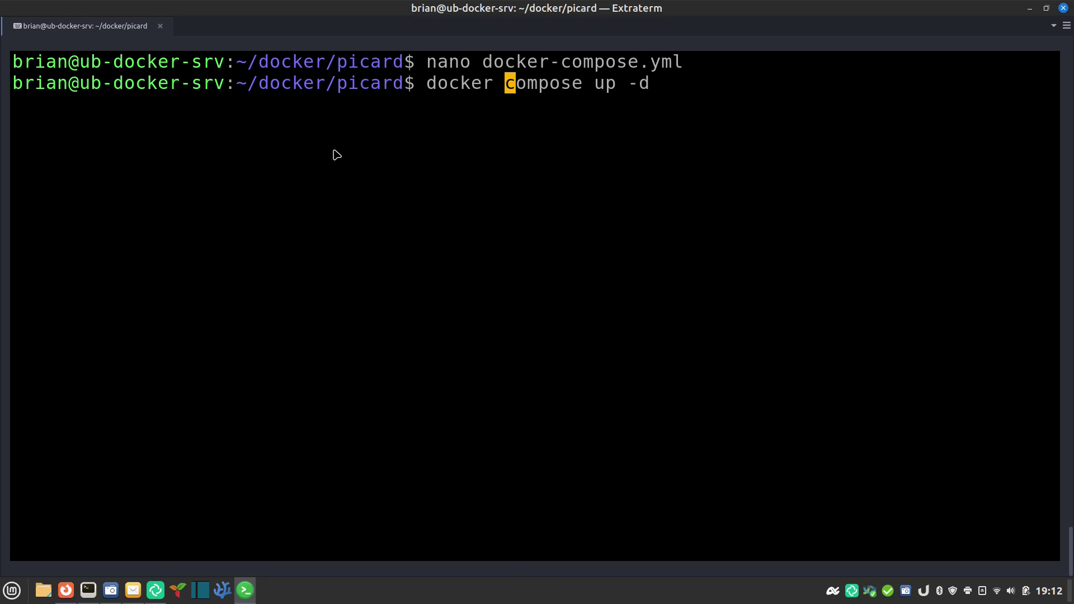
{"action": "key", "text": "BackSpace"}
{"action": "type", "text": "-"}
{"action": "key", "text": "Right"}
{"action": "key", "text": "Left"}
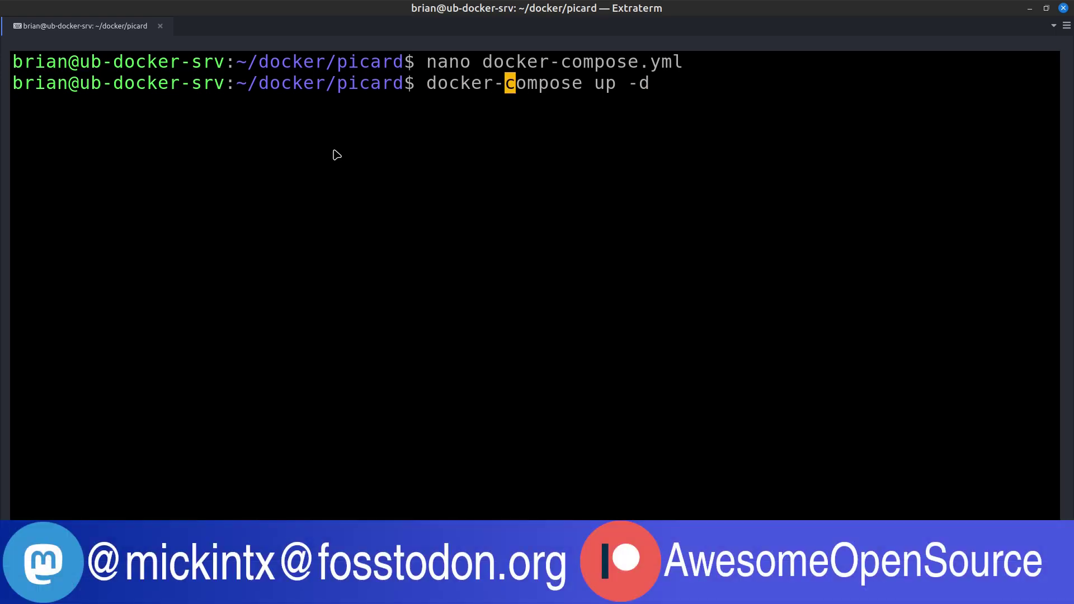
Step: Restore the space in docker compose up -d and run it to start the container in the background
{"action": "key", "text": "BackSpace"}
{"action": "key", "text": "Right"}
{"action": "key", "text": "Right"}
{"action": "key", "text": "Right"}
{"action": "key", "text": "Right"}
{"action": "key", "text": "Right"}
{"action": "key", "text": "Right"}
{"action": "key", "text": "Right"}
{"action": "key", "text": "Right"}
{"action": "key", "text": "Right"}
{"action": "key", "text": "Right"}
{"action": "key", "text": "Right"}
{"action": "key", "text": "Right"}
{"action": "key", "text": "Right"}
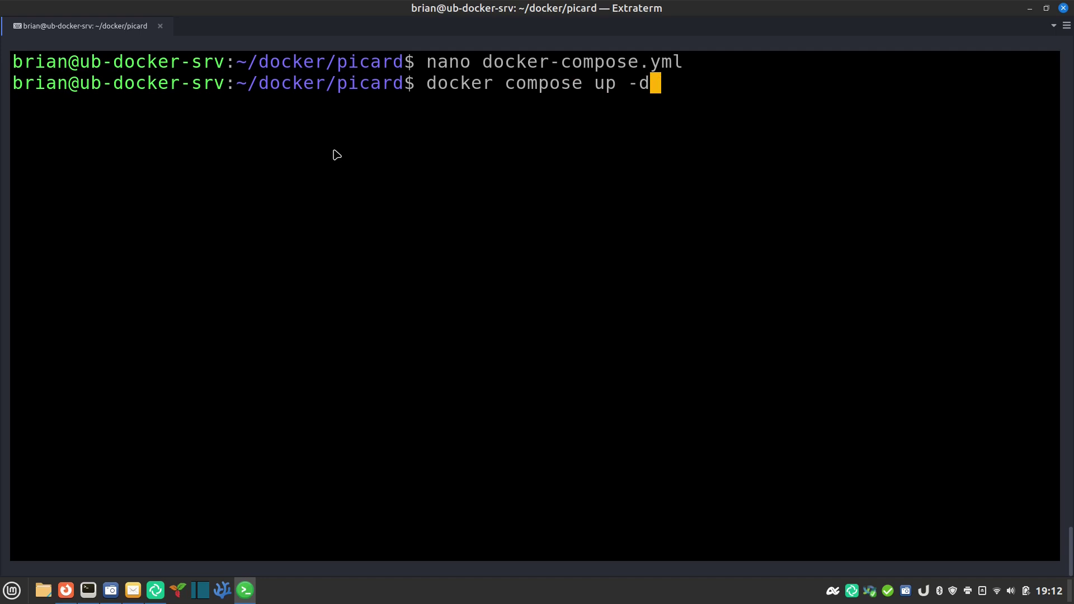
{"action": "key", "text": "Return"}
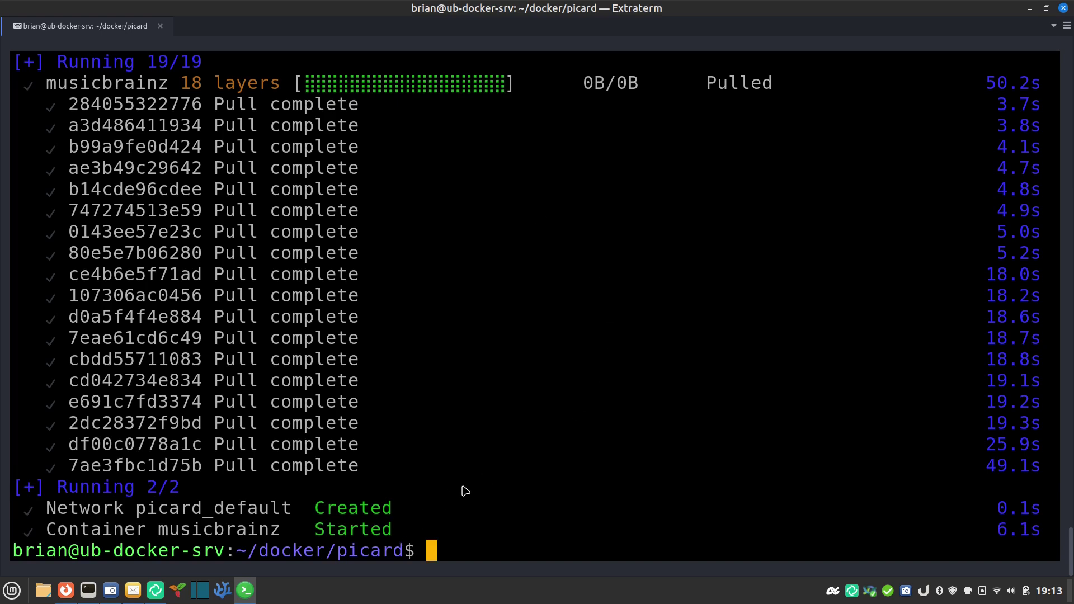
Step: Check the status of the project's containers with docker compose ps
{"action": "type", "text": "docker "}
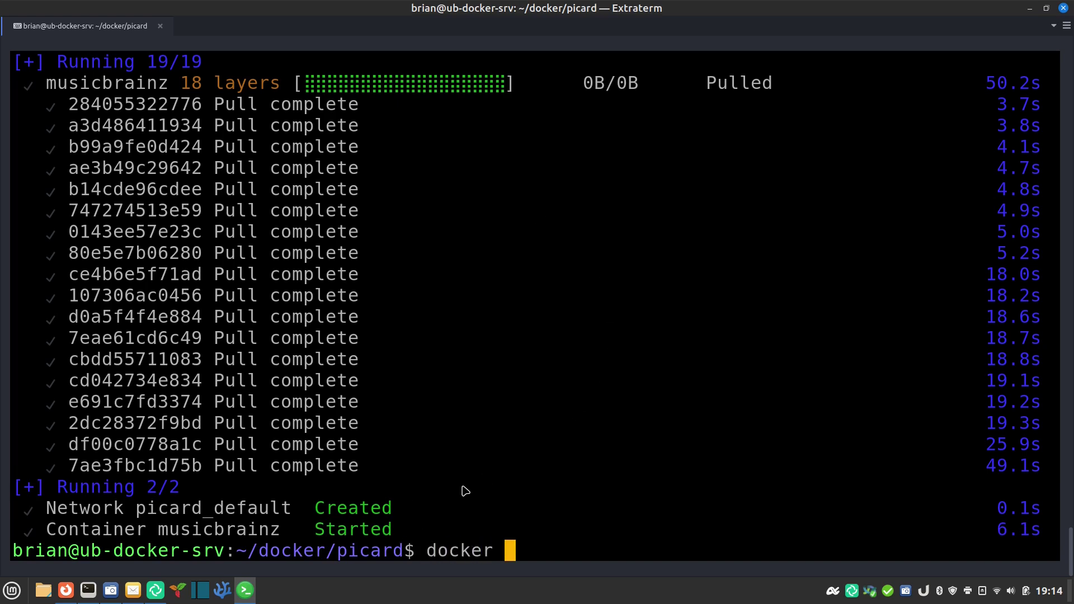
{"action": "type", "text": "compose ps"}
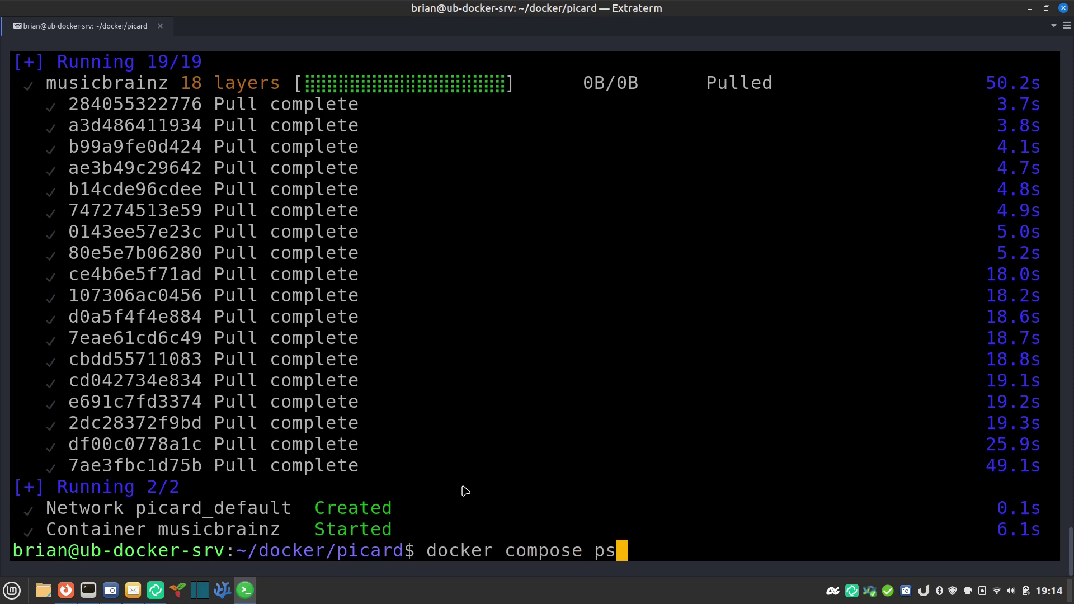
{"action": "key", "text": "Return"}
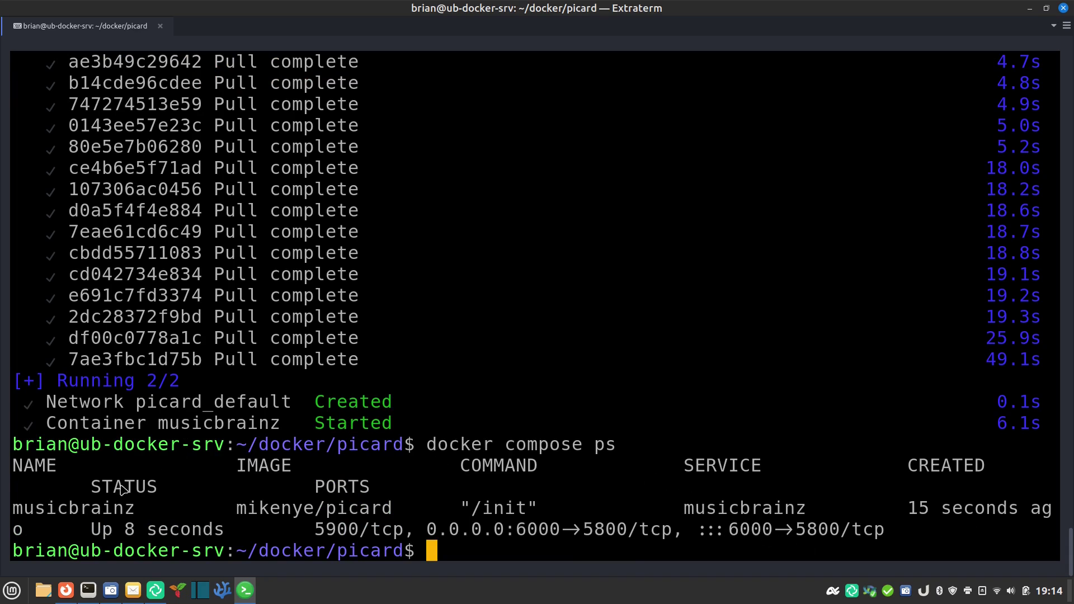
Step: Switch to Firefox and try to open the Picard web interface at 192.168.10.154:6000 in a new tab
{"action": "left_click", "coordinate": [66, 591]}
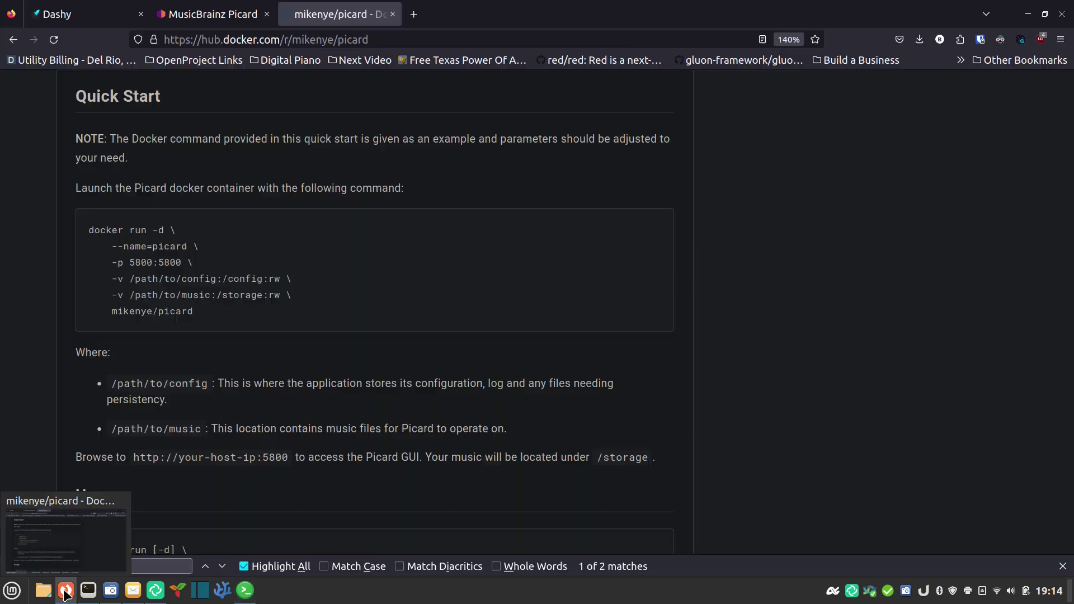
{"action": "left_click", "coordinate": [414, 14]}
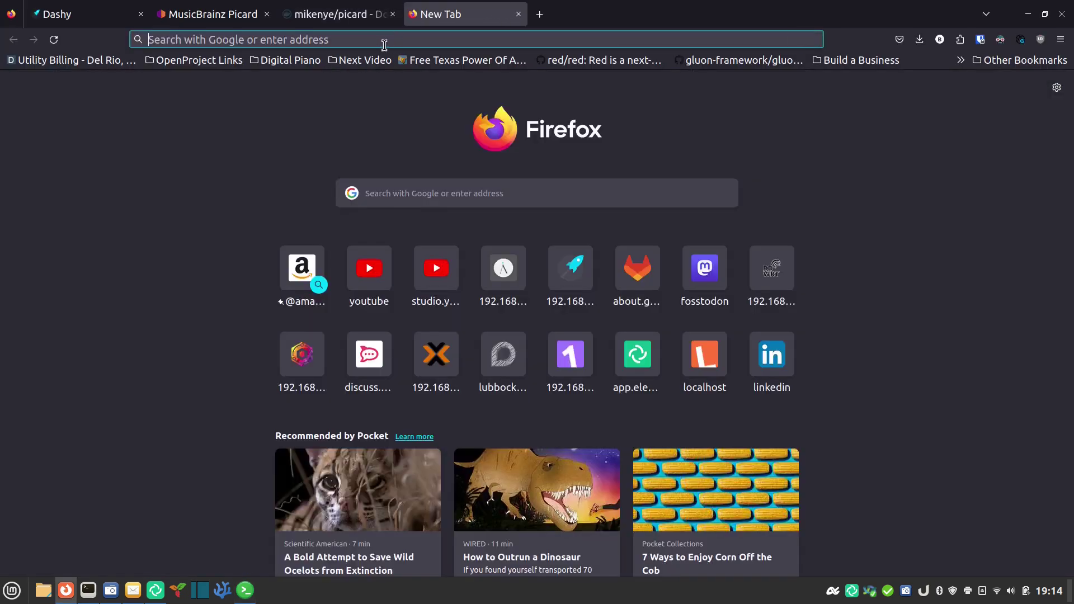
{"action": "left_click", "coordinate": [385, 37]}
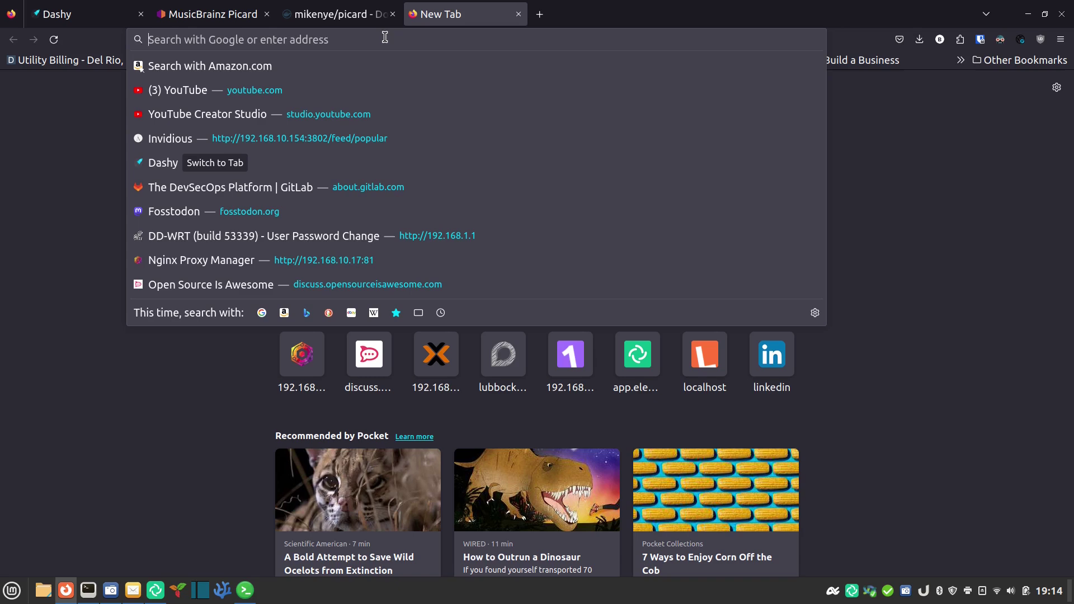
{"action": "type", "text": "192.168.10.1"}
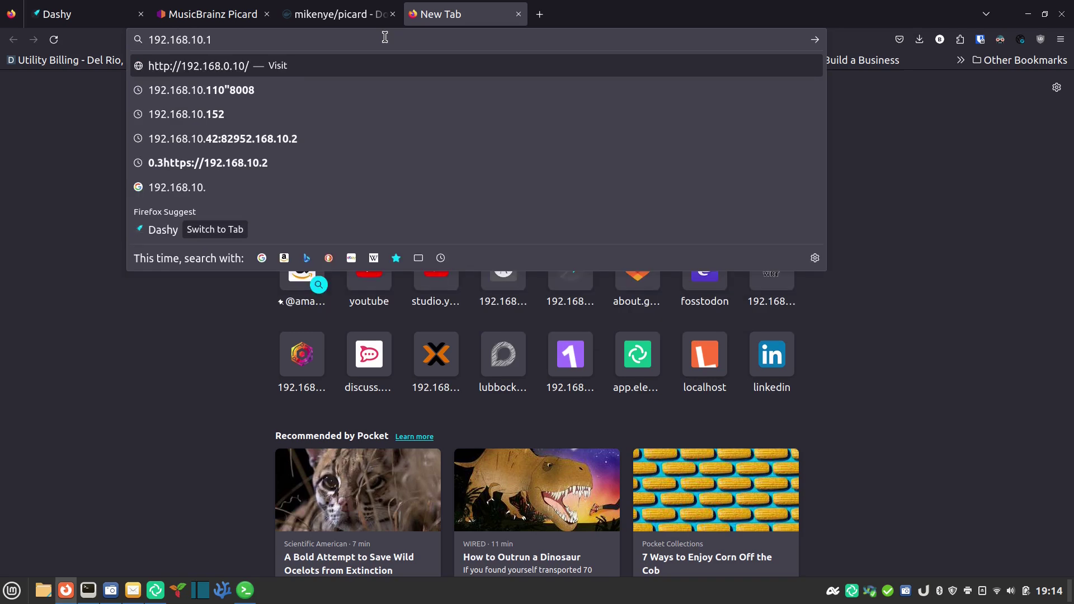
{"action": "type", "text": "54"}
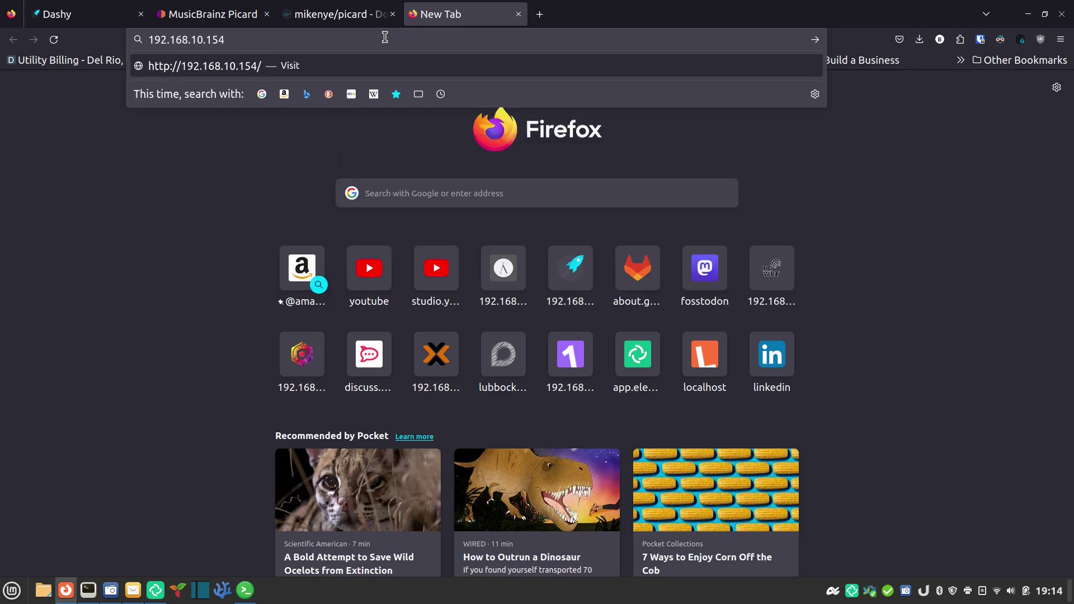
{"action": "type", "text": ":6000"}
{"action": "key", "text": "Return"}
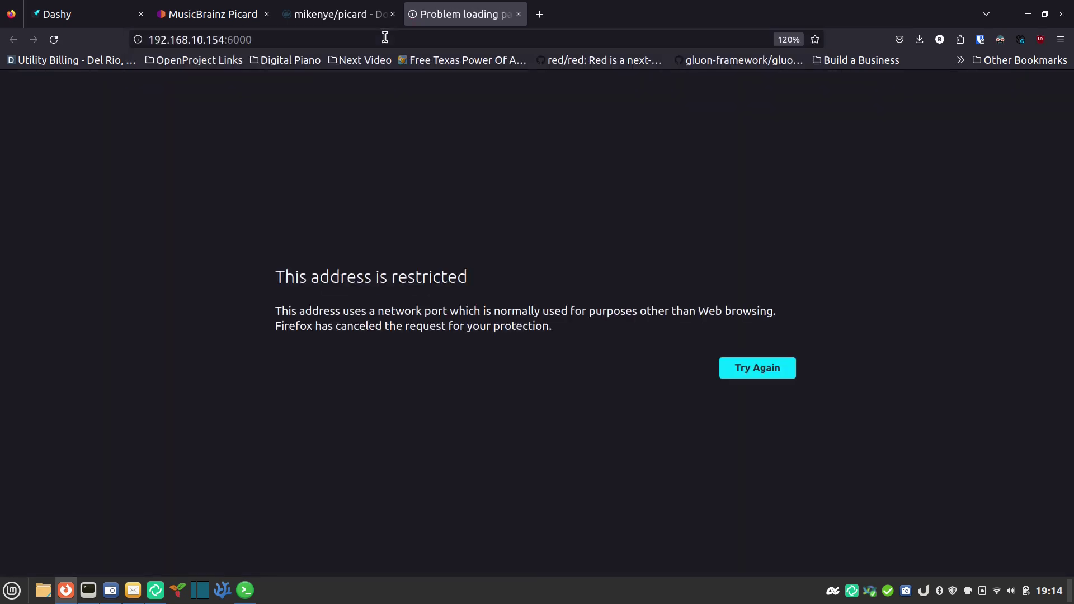
Step: Return to the terminal, clear the screen and reopen docker-compose.yml in nano
{"action": "left_click", "coordinate": [287, 37]}
{"action": "left_click", "coordinate": [287, 37]}
{"action": "left_click", "coordinate": [553, 326]}
{"action": "left_click", "coordinate": [249, 588]}
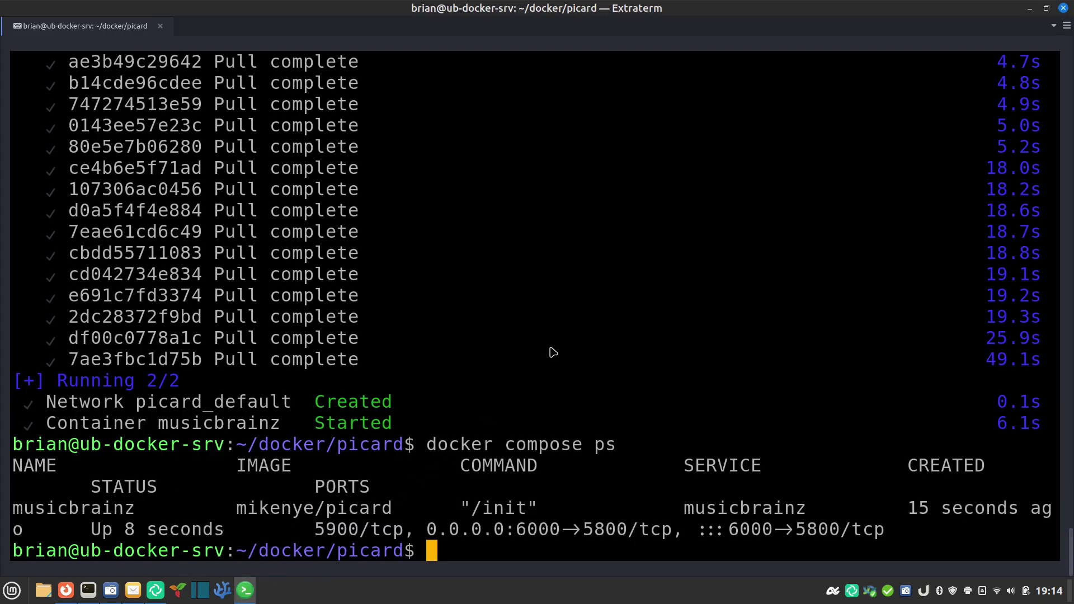
{"action": "key", "text": "ctrl+l"}
{"action": "key", "text": "Up"}
{"action": "key", "text": "Up"}
{"action": "key", "text": "Up"}
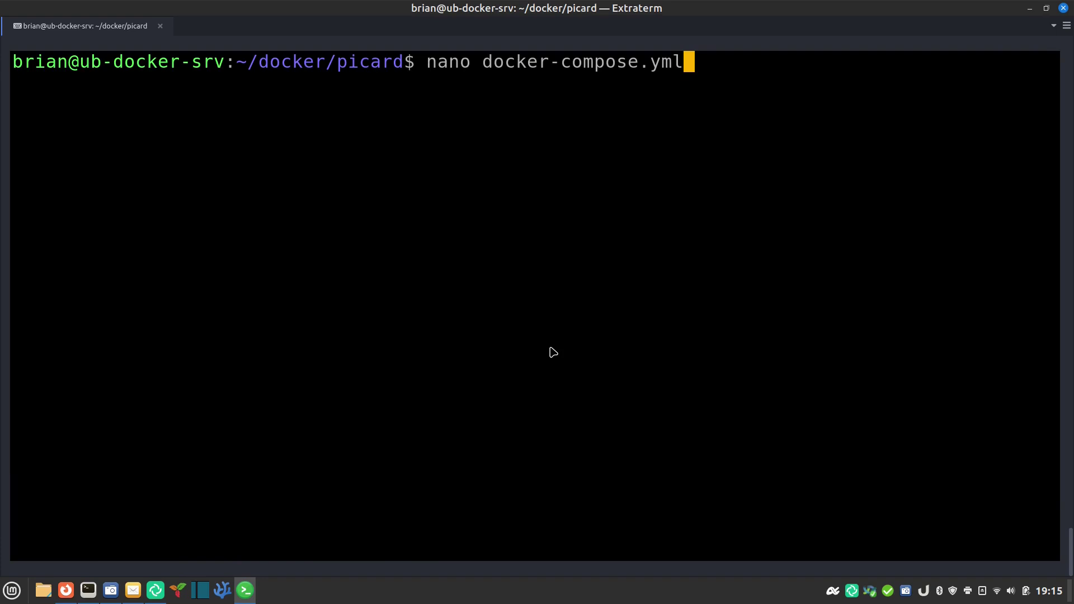
{"action": "key", "text": "Return"}
Step: Set the host port of the musicbrainz service to 7120 so the port mapping reads 7120:5800
{"action": "key", "text": "Down"}
{"action": "key", "text": "Down"}
{"action": "key", "text": "Down"}
{"action": "key", "text": "Down"}
{"action": "key", "text": "Down"}
{"action": "key", "text": "Right"}
{"action": "key", "text": "Right"}
{"action": "key", "text": "Right"}
{"action": "key", "text": "Right"}
{"action": "key", "text": "Right"}
{"action": "key", "text": "Right"}
{"action": "key", "text": "Right"}
{"action": "key", "text": "Right"}
{"action": "key", "text": "Right"}
{"action": "key", "text": "Right"}
{"action": "key", "text": "Right"}
{"action": "key", "text": "Right"}
{"action": "key", "text": "Right"}
{"action": "key", "text": "Right"}
{"action": "key", "text": "Right"}
{"action": "key", "text": "Right"}
{"action": "key", "text": "Right"}
{"action": "key", "text": "Right"}
{"action": "key", "text": "Right"}
{"action": "key", "text": "BackSpace"}
{"action": "key", "text": "BackSpace"}
{"action": "key", "text": "BackSpace"}
{"action": "key", "text": "BackSpace"}
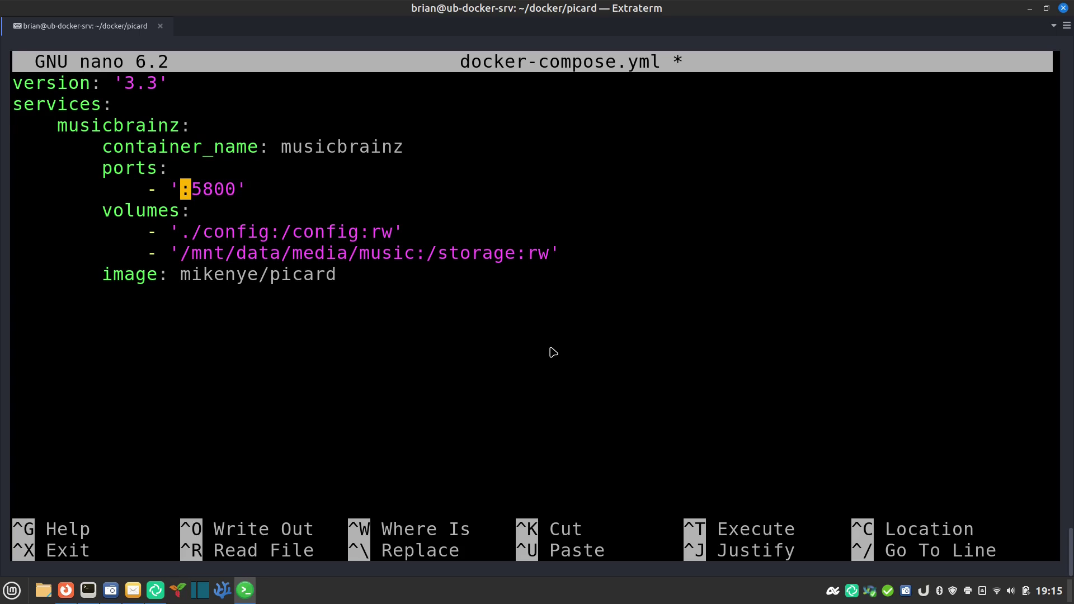
{"action": "type", "text": "7120"}
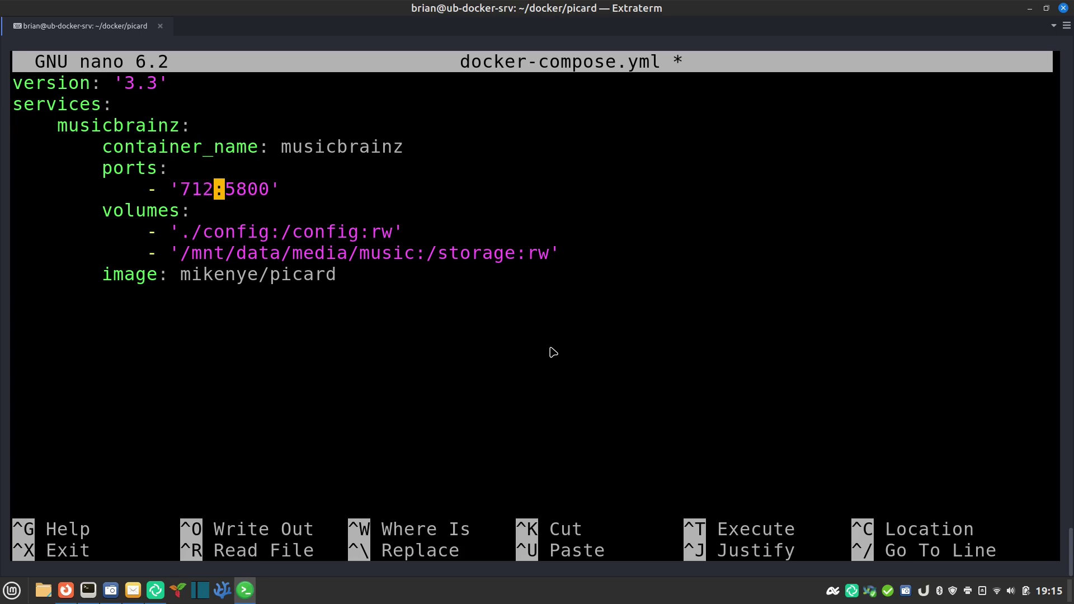
Step: Save docker-compose.yml with the new port mapping and exit nano
{"action": "key", "text": "ctrl+o"}
{"action": "key", "text": "Return"}
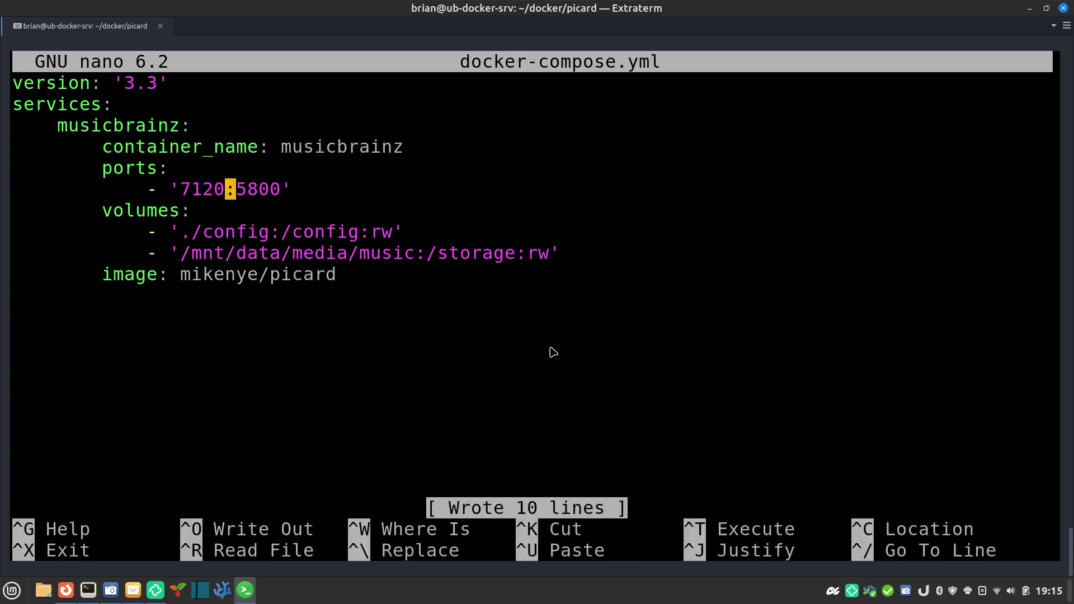
{"action": "key", "text": "ctrl+x"}
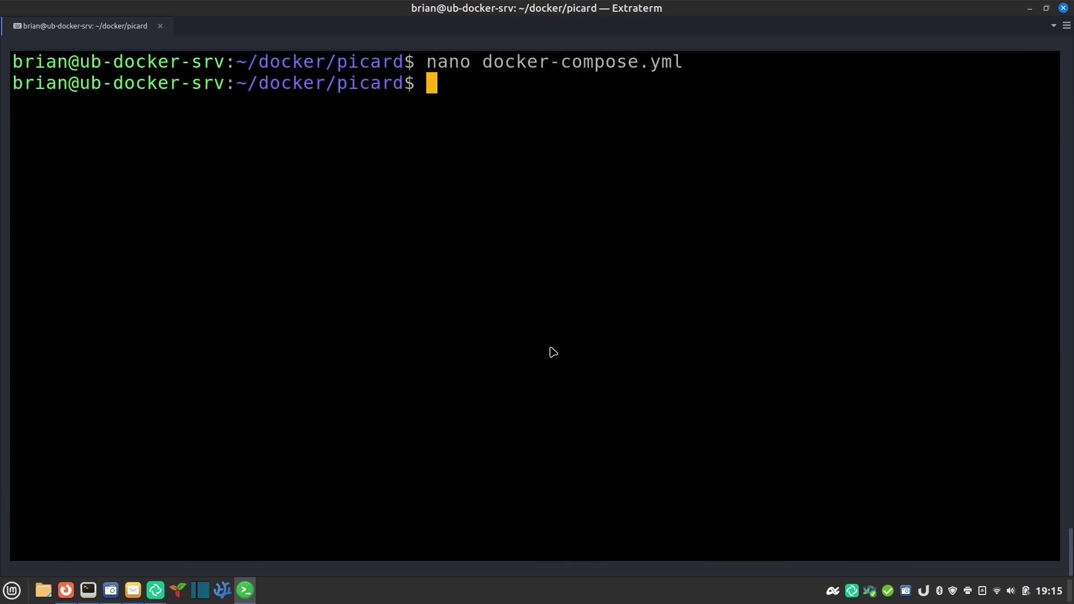
Step: Rerun docker compose up -d to recreate the container with the changed configuration
{"action": "key", "text": "Up"}
{"action": "key", "text": "Up"}
{"action": "key", "text": "Up"}
{"action": "key", "text": "Return"}
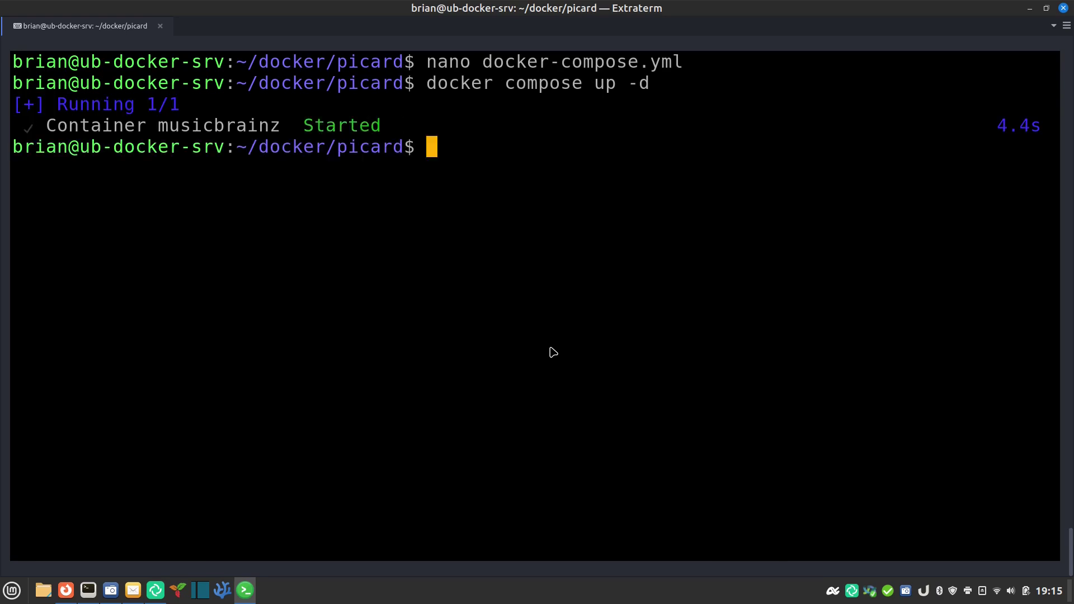
Step: Switch to Firefox and load the Picard web interface at 192.168.10.154:7120 by changing the port in the address
{"action": "left_click", "coordinate": [67, 592]}
{"action": "left_click", "coordinate": [360, 41]}
{"action": "left_click", "coordinate": [360, 40]}
{"action": "key", "text": "BackSpace"}
{"action": "key", "text": "BackSpace"}
{"action": "key", "text": "BackSpace"}
{"action": "key", "text": "BackSpace"}
{"action": "type", "text": "7"}
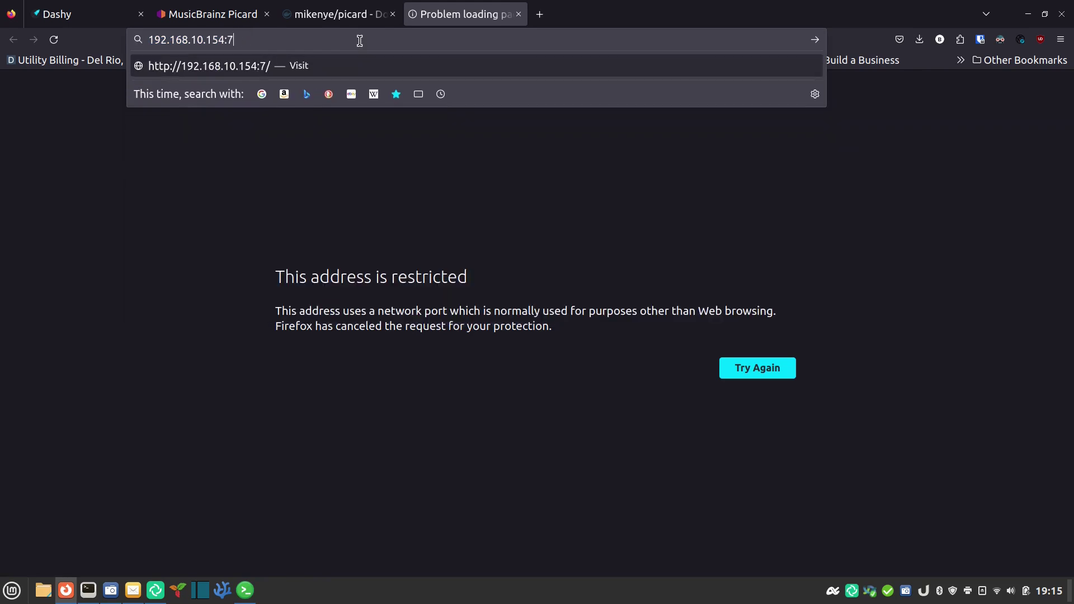
{"action": "type", "text": "120"}
{"action": "key", "text": "Return"}
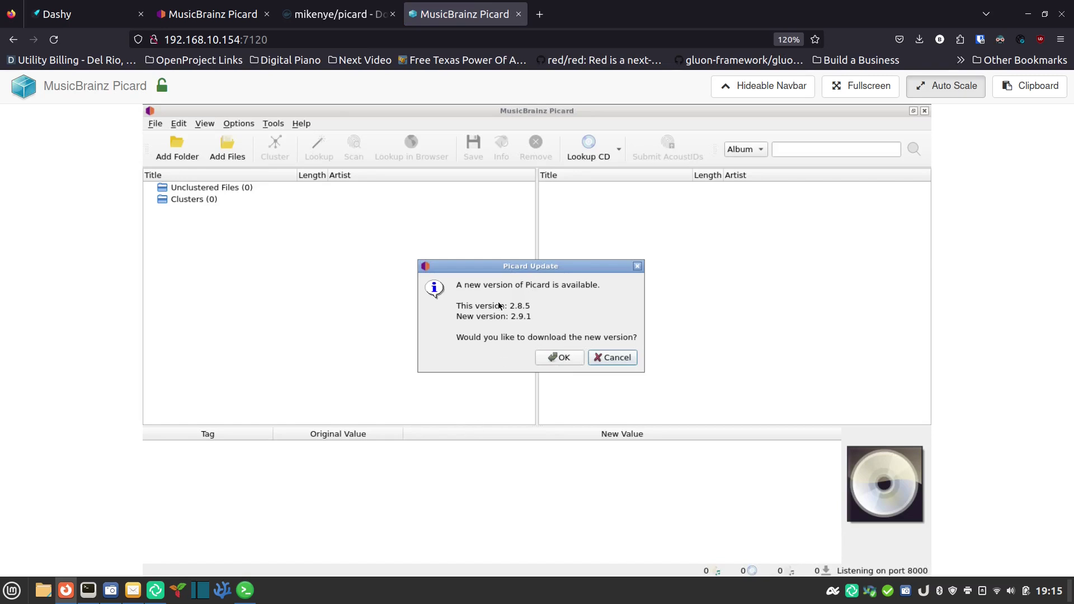
Step: Accept the Picard update prompt and close the download page it opens
{"action": "left_click", "coordinate": [563, 358]}
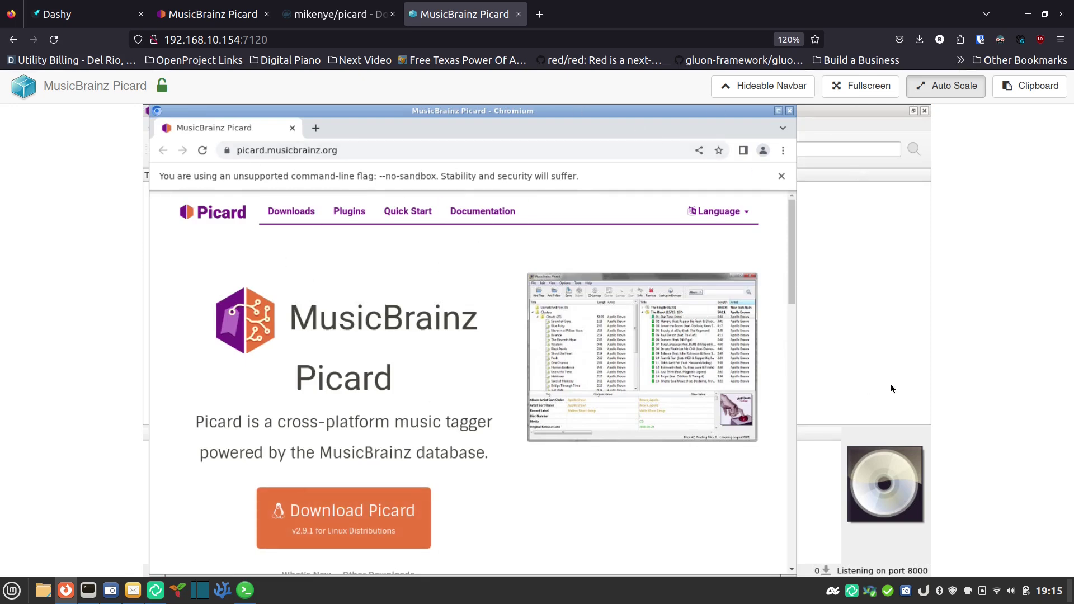
{"action": "left_click", "coordinate": [789, 111]}
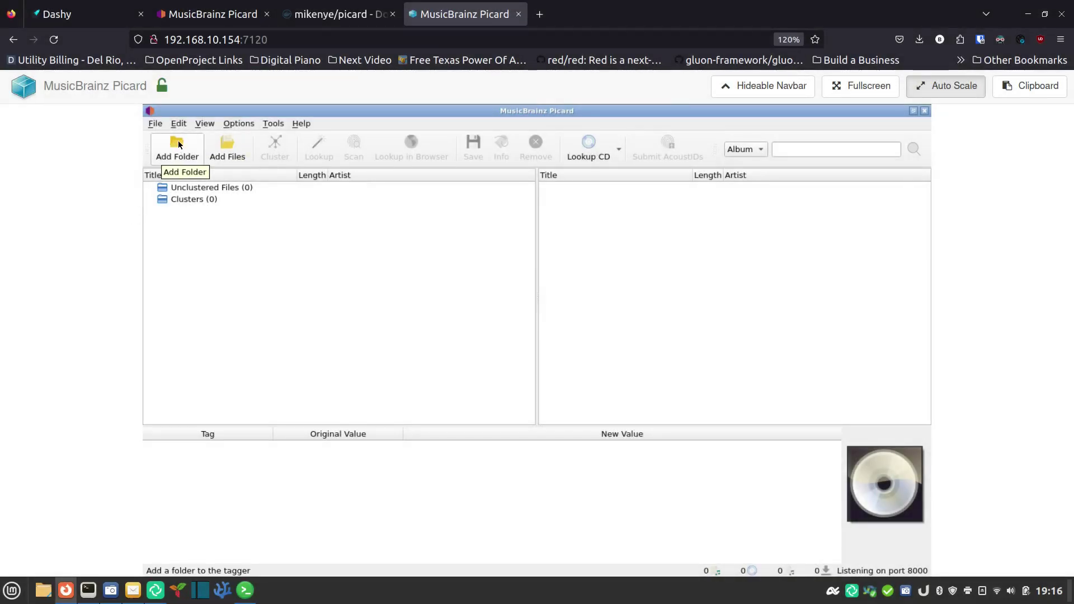
Step: Add the /storage folder from the container's root directory to the tagger
{"action": "left_click", "coordinate": [178, 144]}
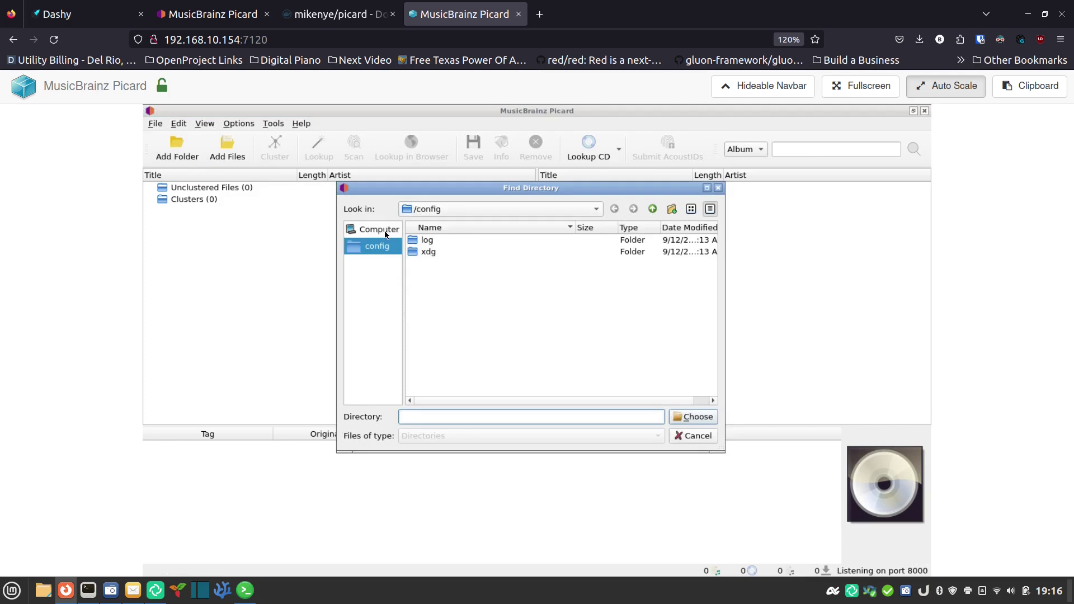
{"action": "left_click", "coordinate": [375, 230]}
{"action": "double_click", "coordinate": [419, 240]}
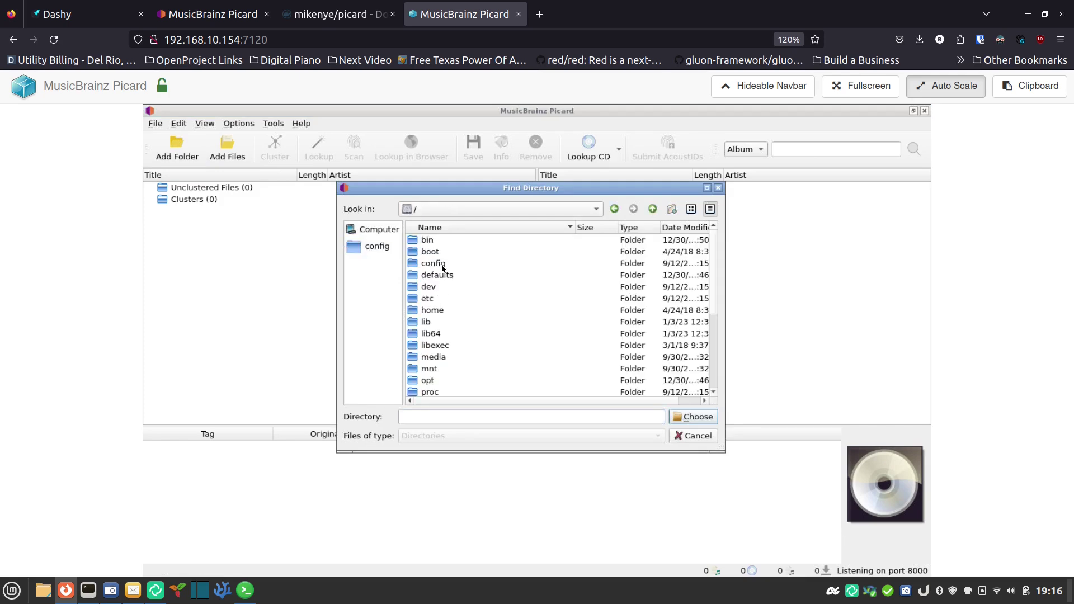
{"action": "scroll", "coordinate": [450, 332], "scroll_direction": "down", "scroll_amount": 4}
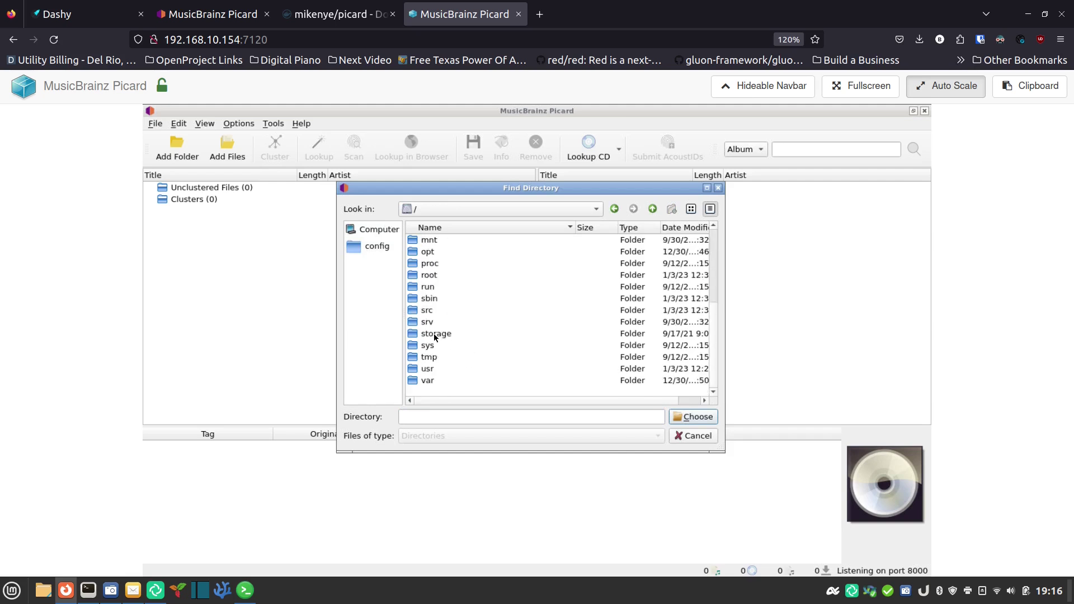
{"action": "left_click", "coordinate": [432, 334]}
{"action": "double_click", "coordinate": [431, 334]}
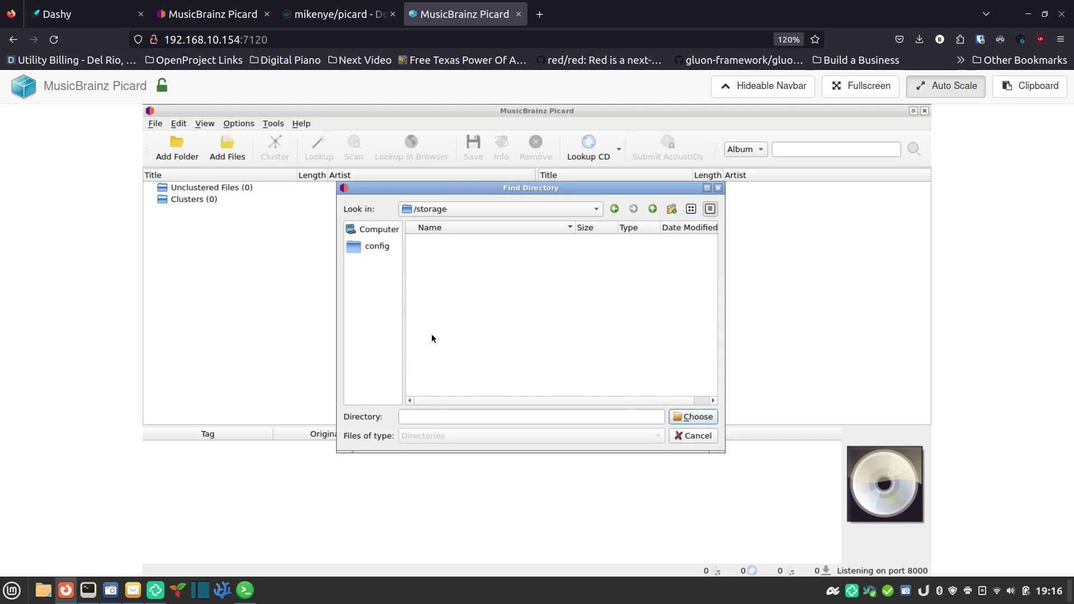
{"action": "left_click", "coordinate": [689, 417]}
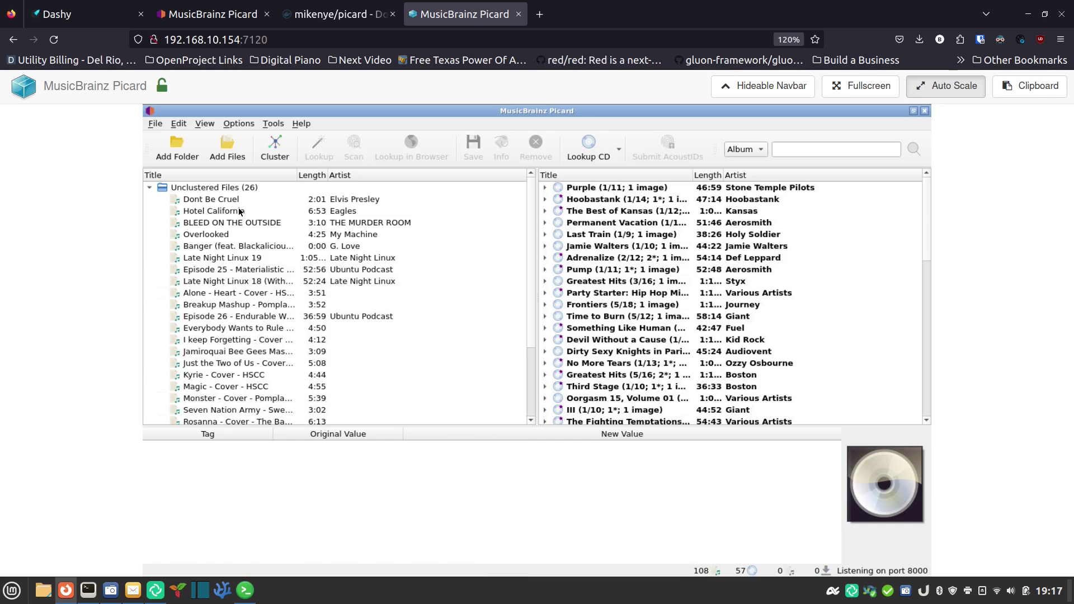
Step: Select all unclustered files from Dont Be Cruel to The Lonely Man and look them up in MusicBrainz
{"action": "left_click", "coordinate": [219, 203]}
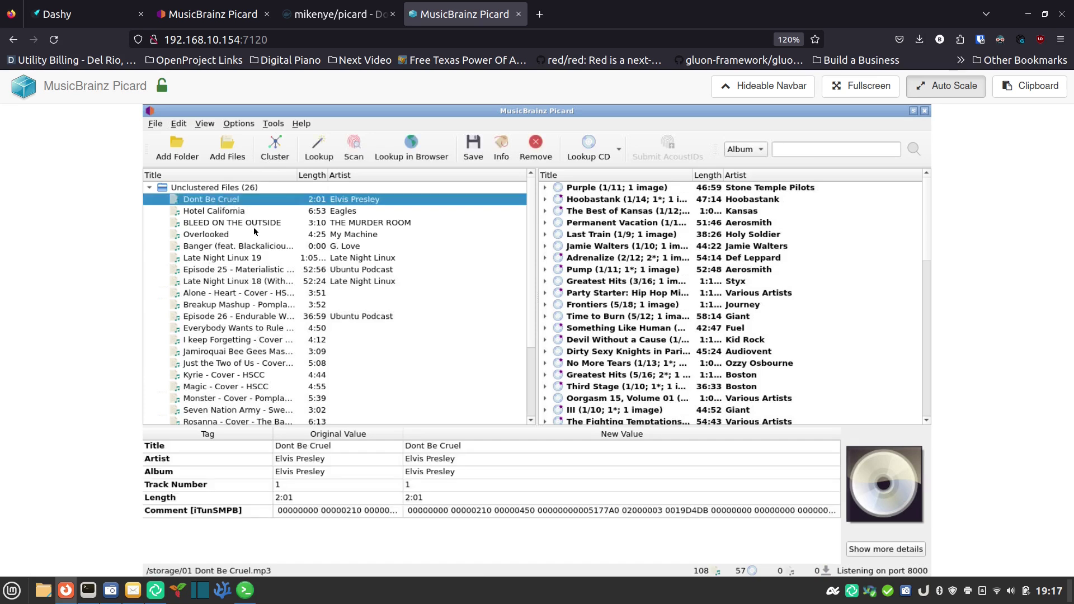
{"action": "scroll", "coordinate": [257, 234], "scroll_direction": "down", "scroll_amount": 3}
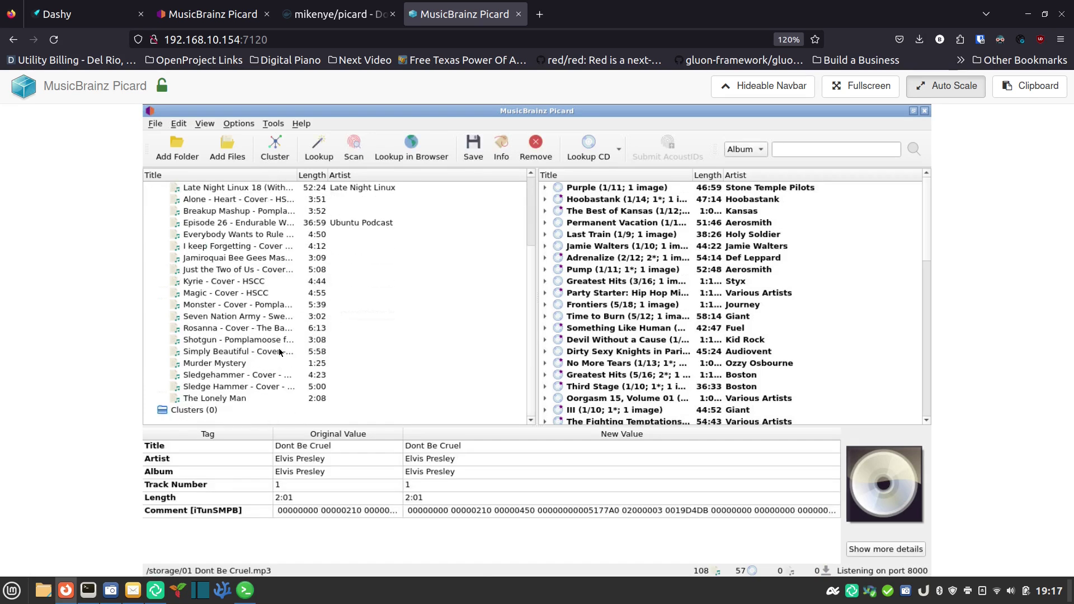
{"action": "scroll", "coordinate": [271, 341], "scroll_direction": "up", "scroll_amount": 3}
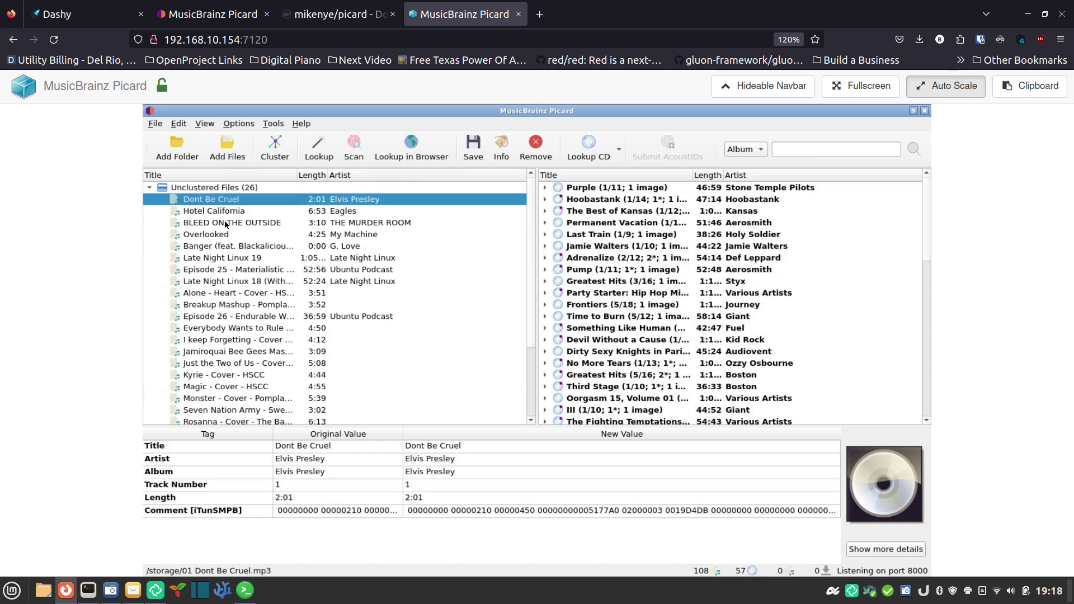
{"action": "scroll", "coordinate": [263, 422], "scroll_direction": "down", "scroll_amount": 3}
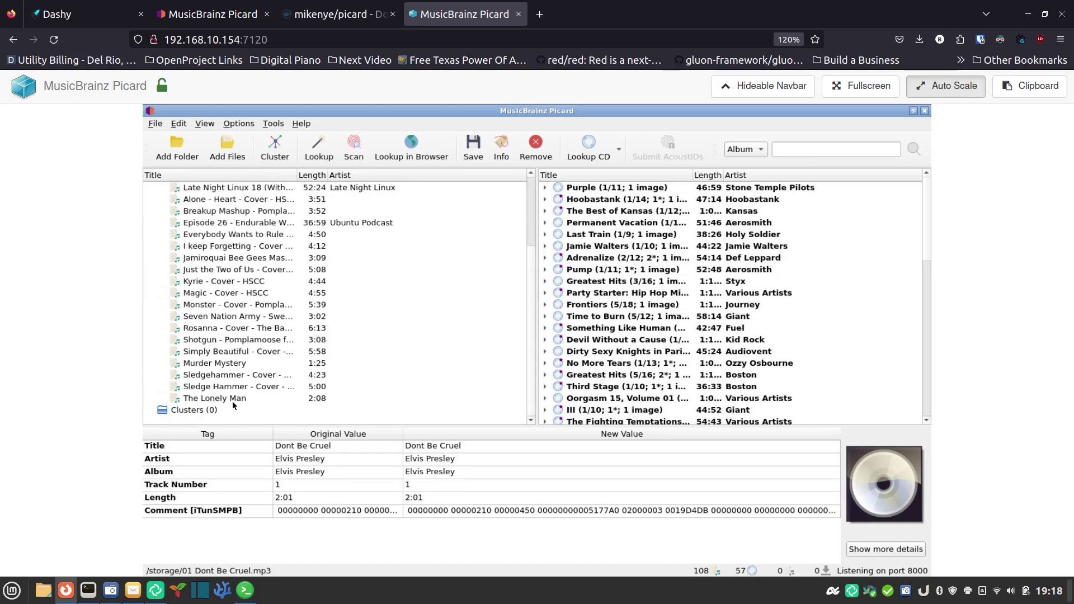
{"action": "left_click", "coordinate": [216, 399], "text": "shift"}
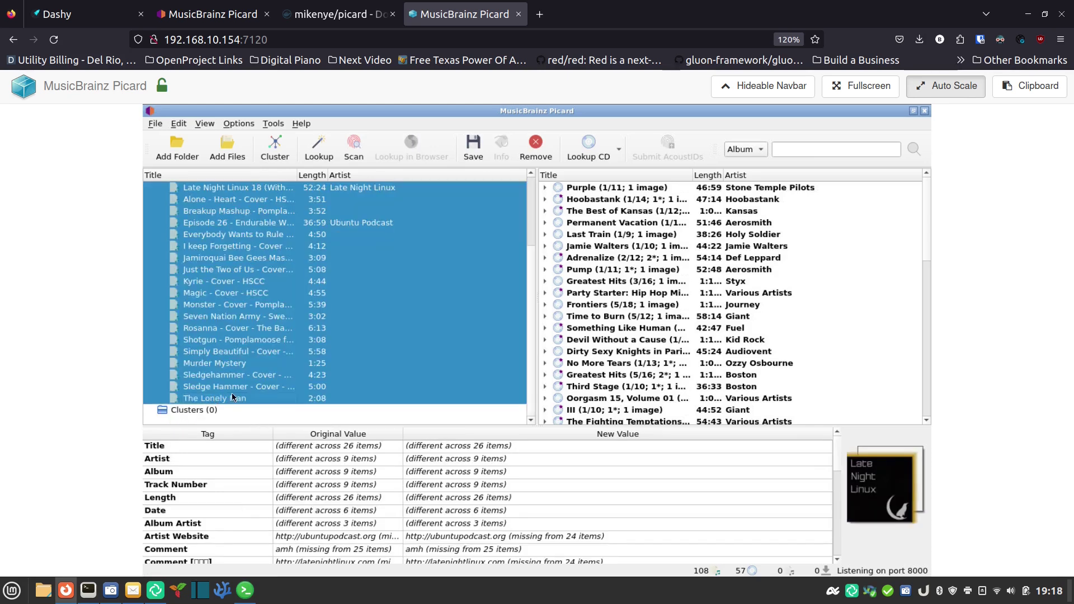
{"action": "left_click", "coordinate": [320, 147]}
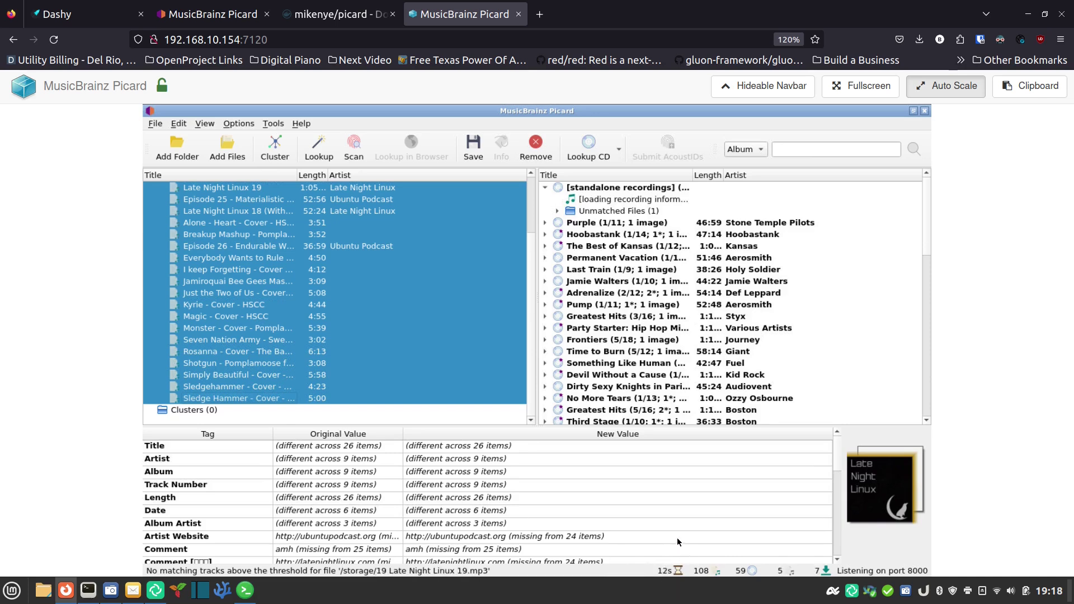
Step: Expand the Hoobastank album and select its track Crawling in the Dark together with the standalone recording Lonely Man
{"action": "left_click", "coordinate": [615, 200]}
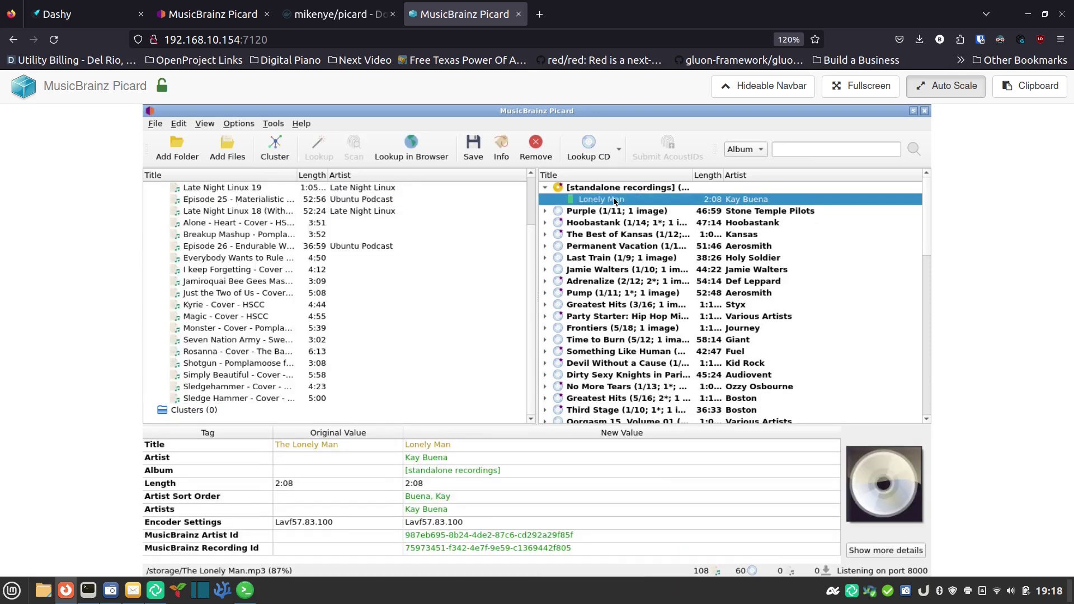
{"action": "left_click", "coordinate": [546, 223]}
{"action": "left_click", "coordinate": [602, 236]}
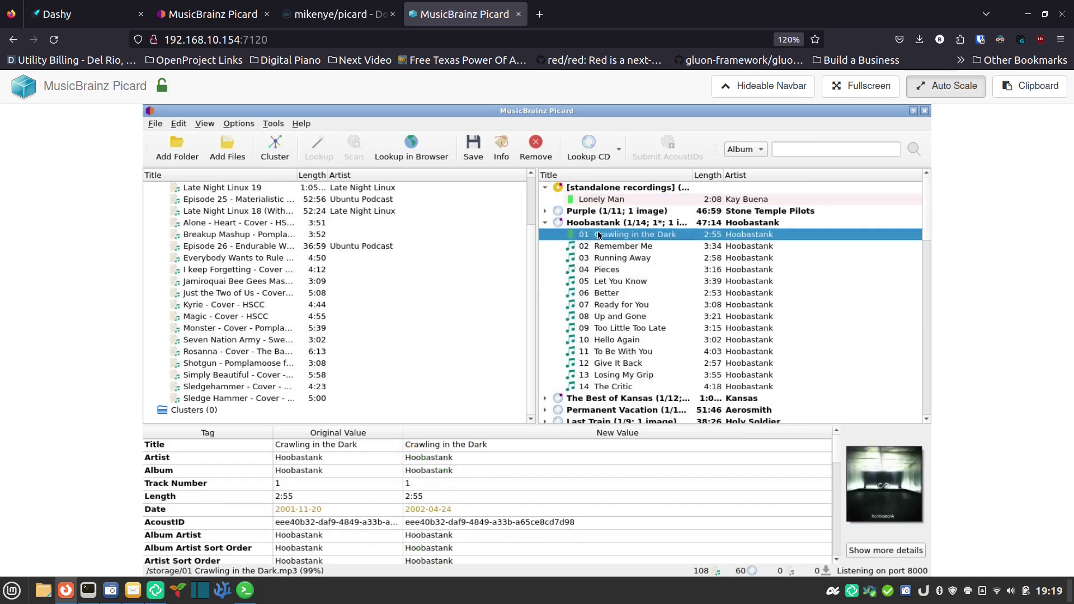
{"action": "left_click", "coordinate": [611, 202], "text": "ctrl"}
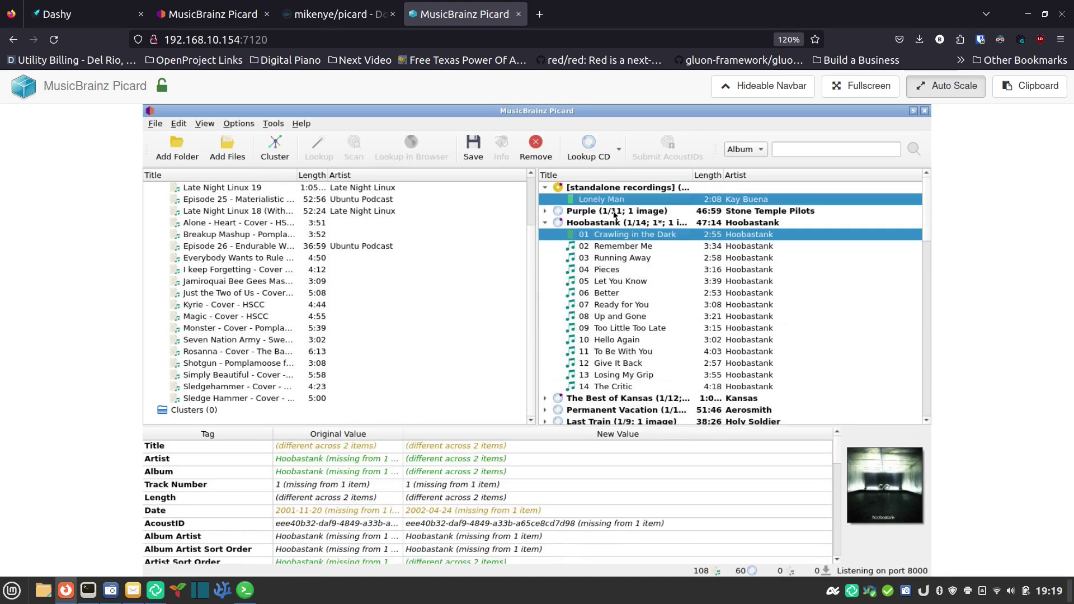
Step: Expand The Best of Kansas album and add both matched Carry On Wayward Son files to the selection
{"action": "scroll", "coordinate": [553, 284], "scroll_direction": "down", "scroll_amount": 4}
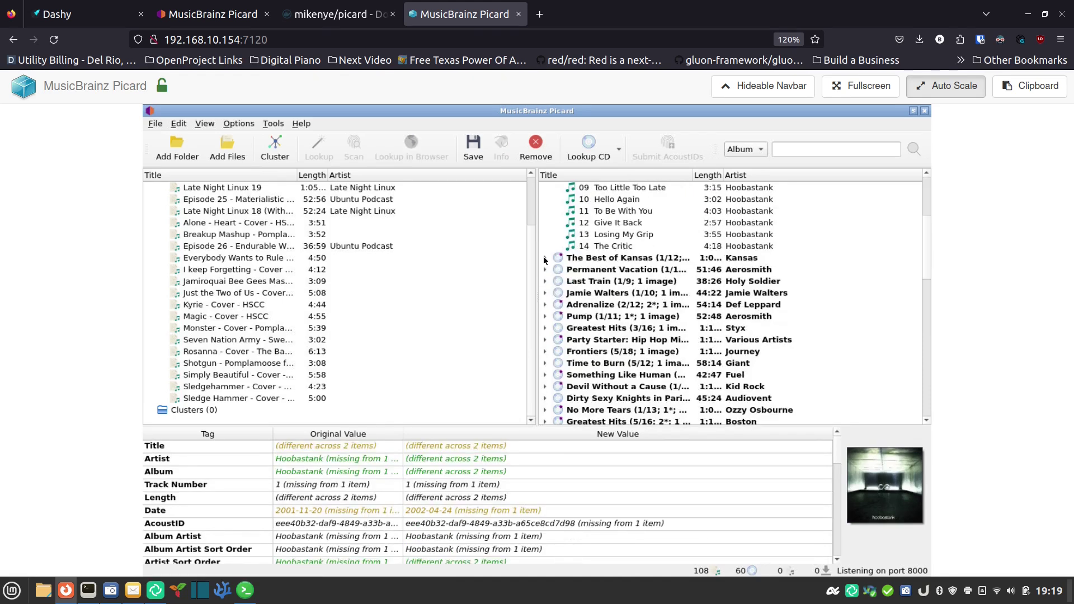
{"action": "left_click", "coordinate": [545, 258]}
{"action": "scroll", "coordinate": [594, 300], "scroll_direction": "up", "scroll_amount": 4}
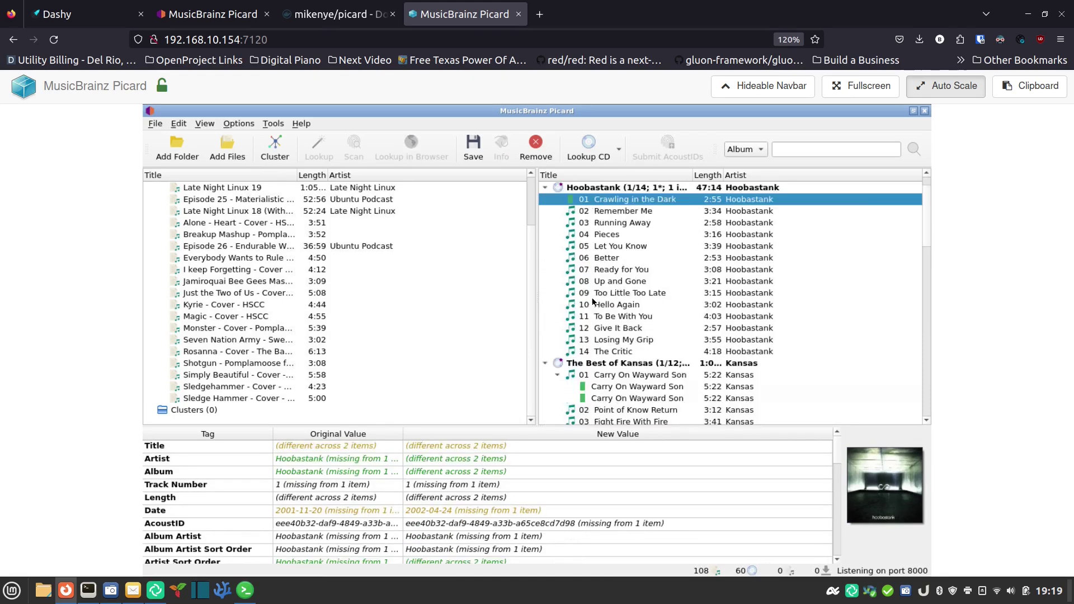
{"action": "scroll", "coordinate": [607, 269], "scroll_direction": "down", "scroll_amount": 4}
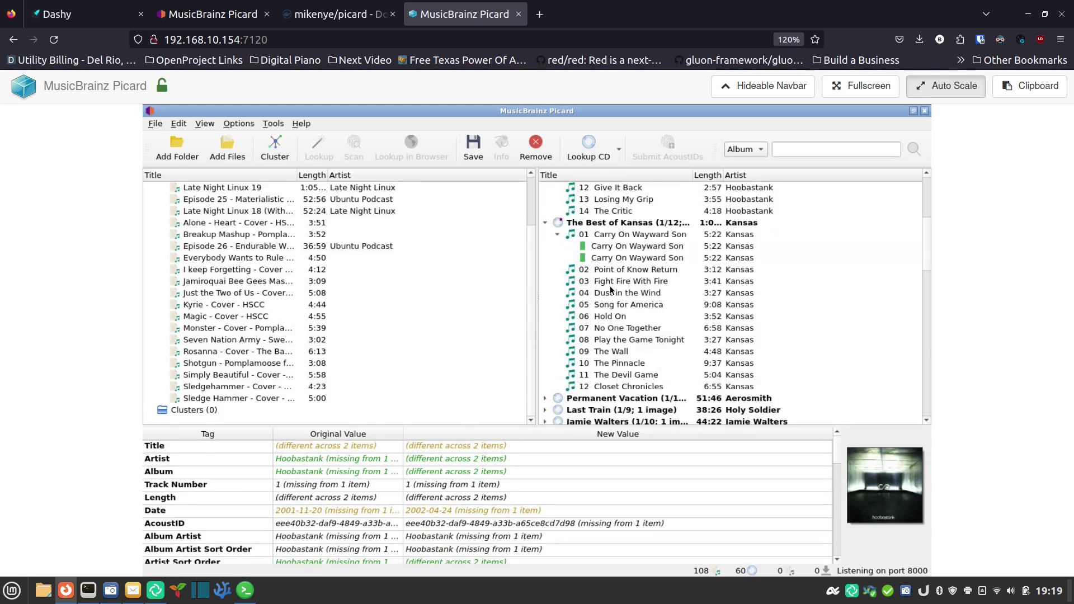
{"action": "left_click", "coordinate": [548, 257]}
{"action": "scroll", "coordinate": [548, 258], "scroll_direction": "down", "scroll_amount": 4}
{"action": "scroll", "coordinate": [548, 260], "scroll_direction": "down", "scroll_amount": 1}
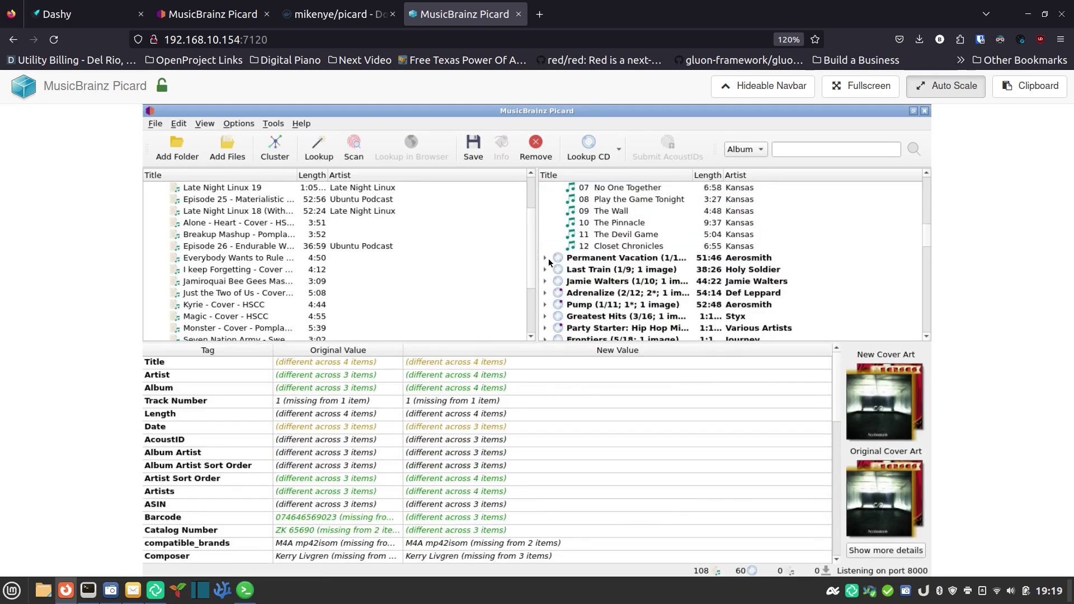
Step: Expand the albums from Permanent Vacation to Party Starter, add changed tracks such as Tonight, Get Up Everybody and Regulate to the selection, and save the selected files
{"action": "left_click", "coordinate": [545, 258]}
{"action": "scroll", "coordinate": [549, 271], "scroll_direction": "down", "scroll_amount": 1}
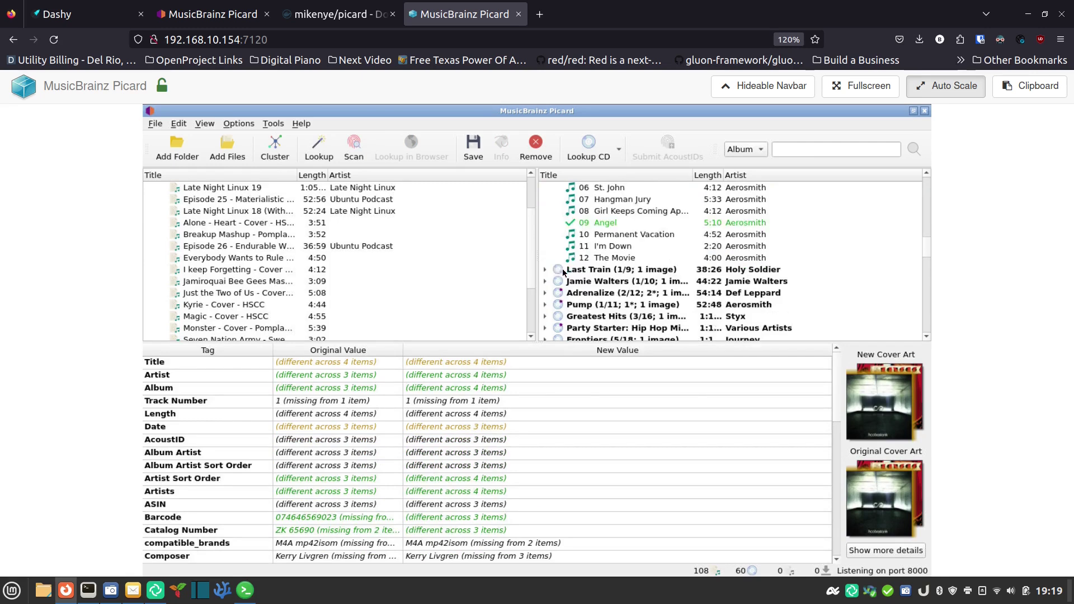
{"action": "left_click", "coordinate": [546, 293]}
{"action": "left_click", "coordinate": [616, 307]}
{"action": "scroll", "coordinate": [588, 269], "scroll_direction": "down", "scroll_amount": 5}
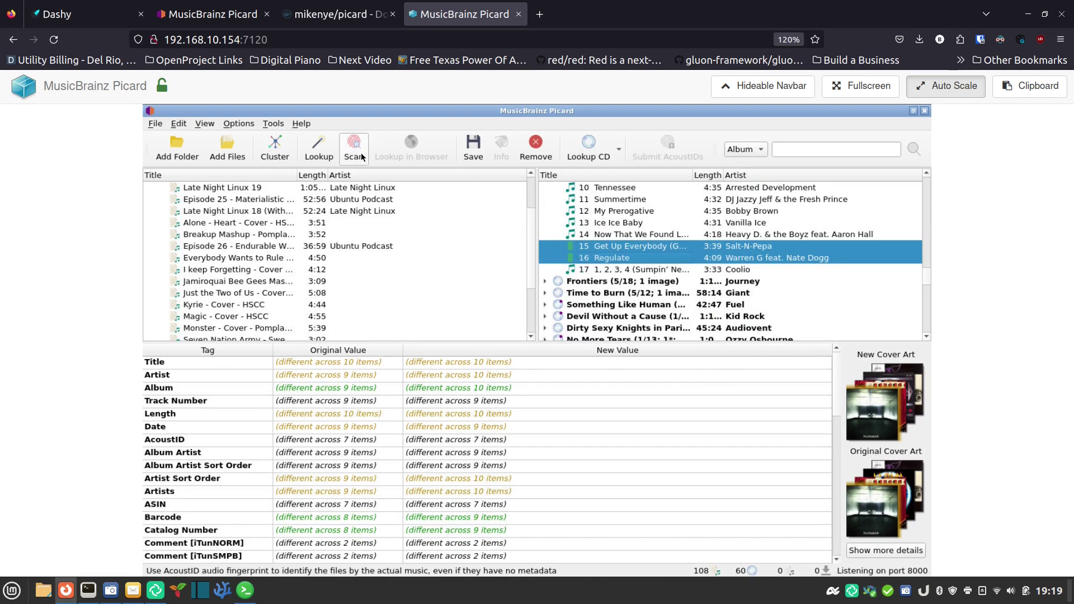
{"action": "left_click", "coordinate": [470, 151]}
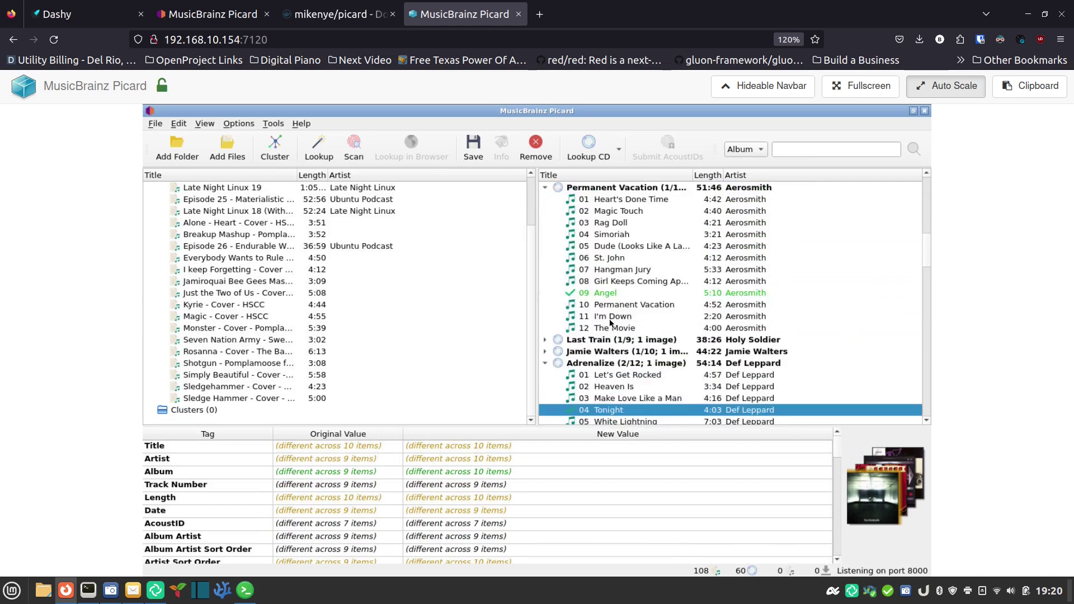
Step: Open Navidrome from the Dashy dashboard and examine the cover art and names of the recently added albums
{"action": "left_click", "coordinate": [83, 24]}
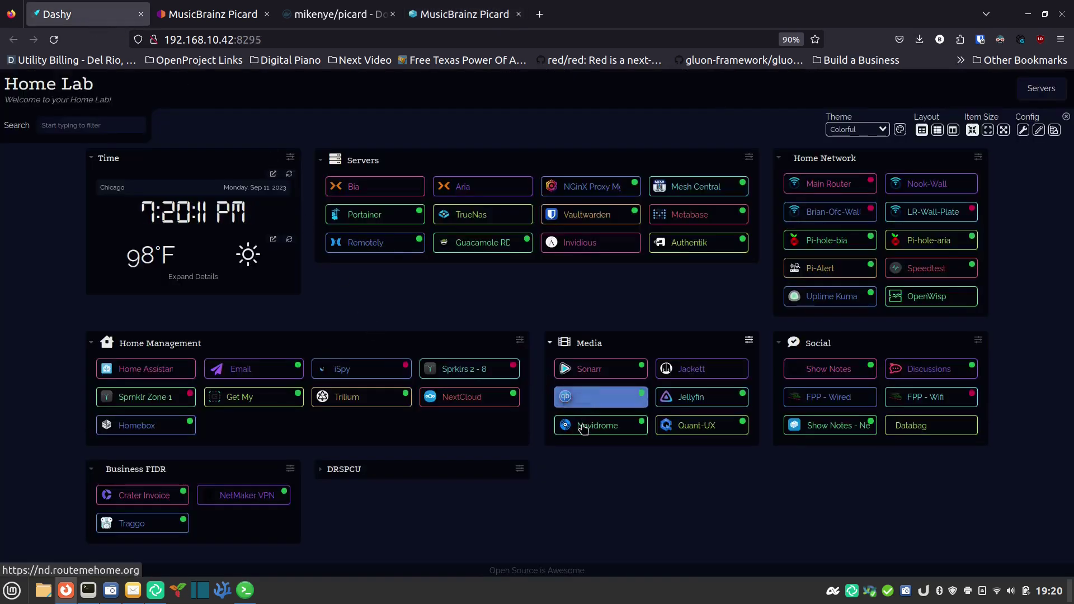
{"action": "left_click", "coordinate": [604, 431]}
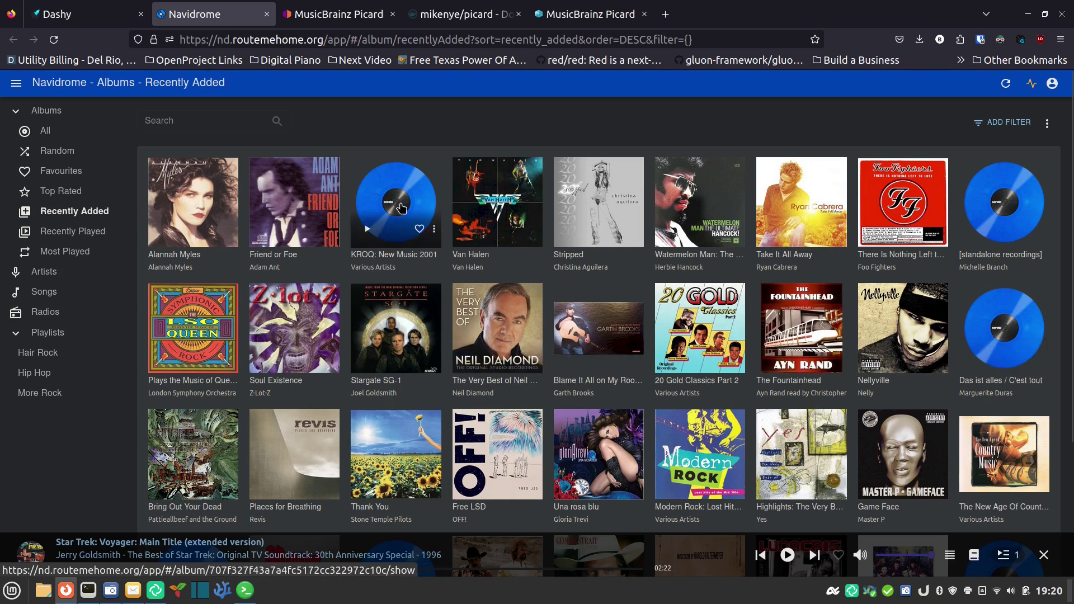
{"action": "scroll", "coordinate": [400, 378], "scroll_direction": "down", "scroll_amount": 3}
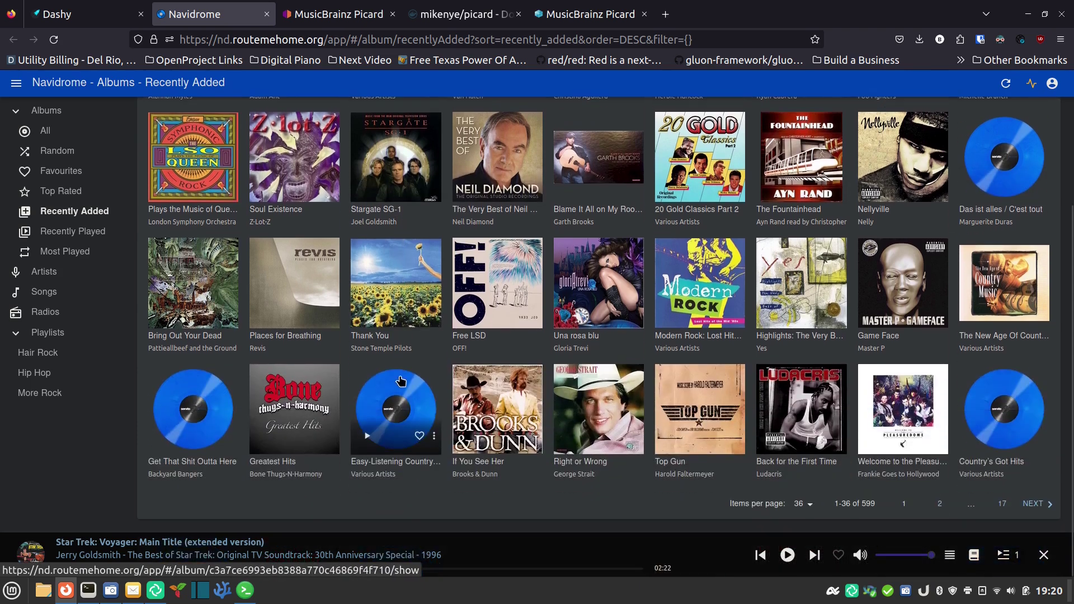
{"action": "scroll", "coordinate": [461, 428], "scroll_direction": "up", "scroll_amount": 3}
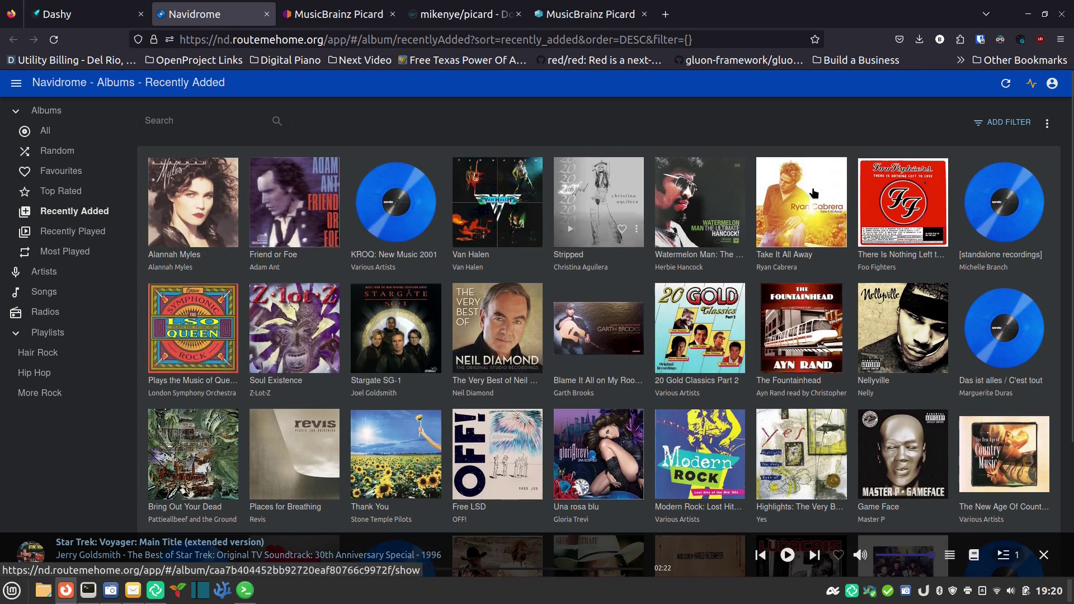
{"action": "scroll", "coordinate": [593, 465], "scroll_direction": "down", "scroll_amount": 3}
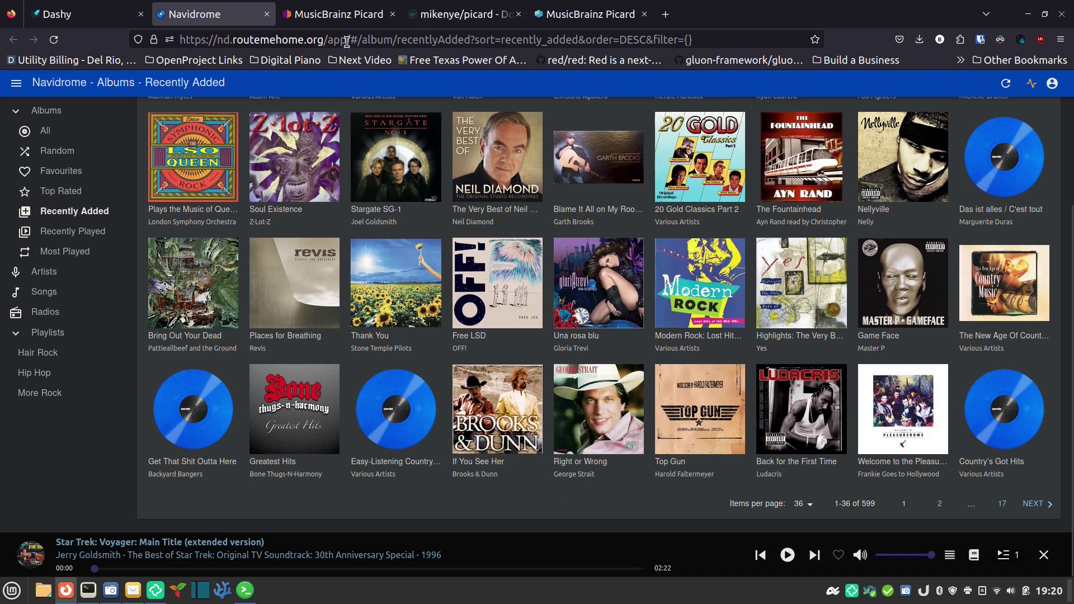
Step: Close the running Picard page in the browser, switch to the Extraterm terminal and shut the container down with docker compose down
{"action": "left_click", "coordinate": [585, 15]}
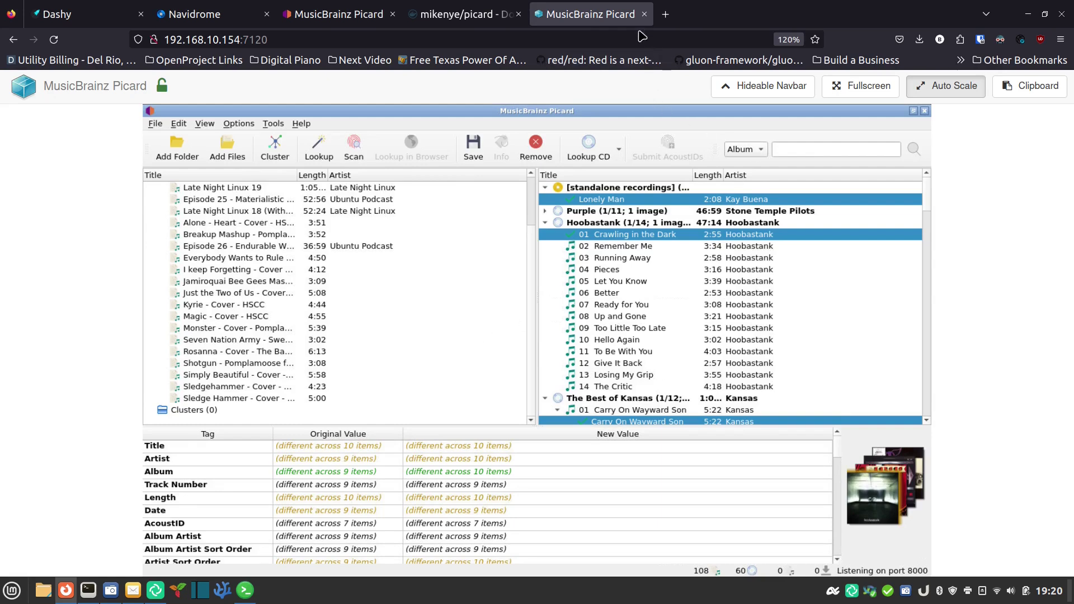
{"action": "left_click", "coordinate": [645, 14]}
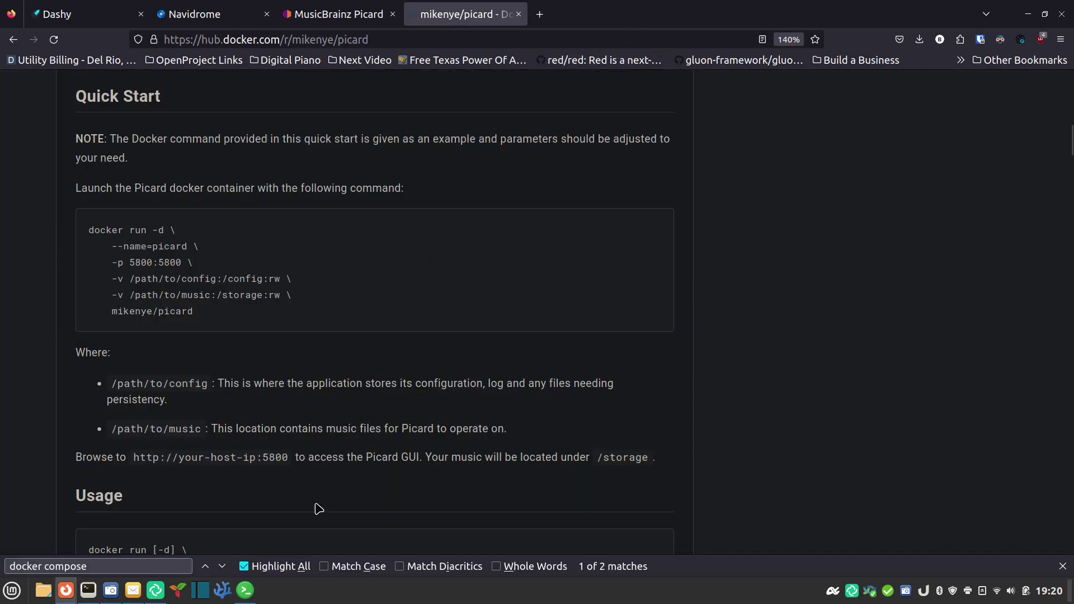
{"action": "left_click", "coordinate": [248, 590]}
{"action": "left_click", "coordinate": [409, 296]}
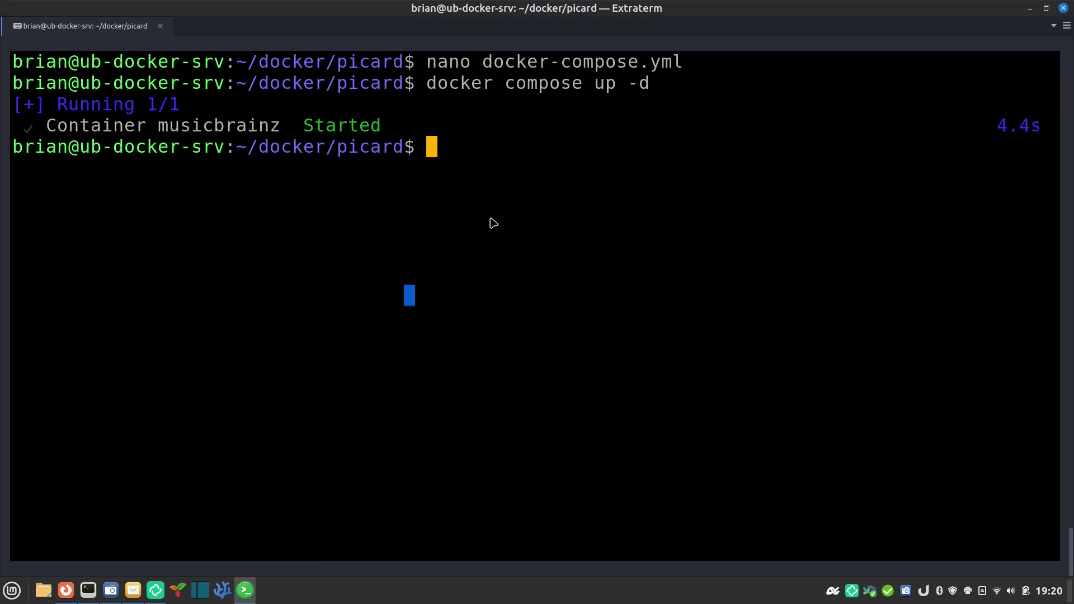
{"action": "type", "text": "docker "}
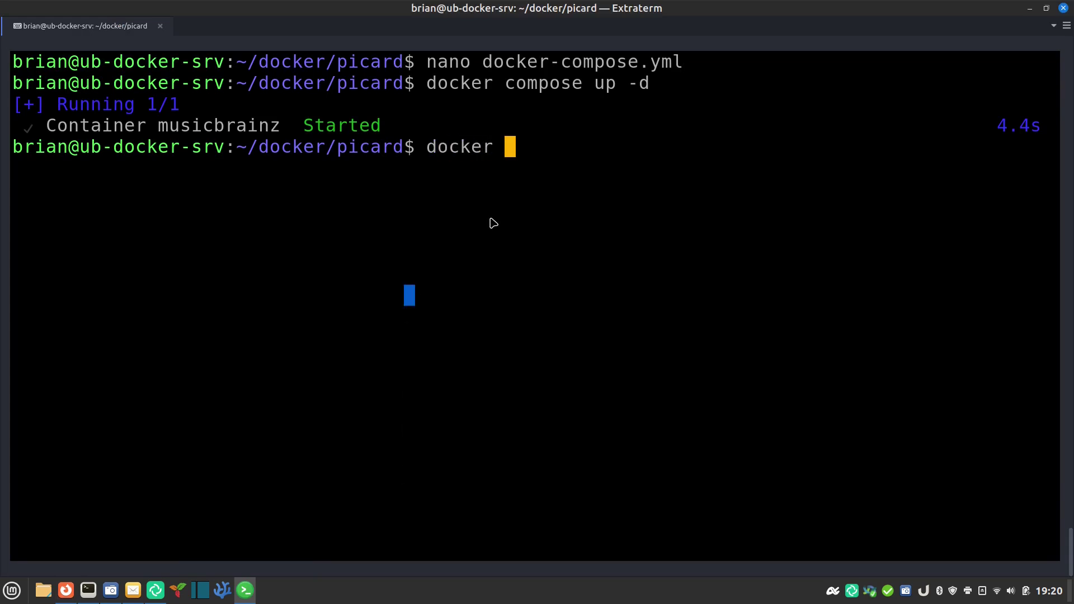
{"action": "type", "text": "compose down"}
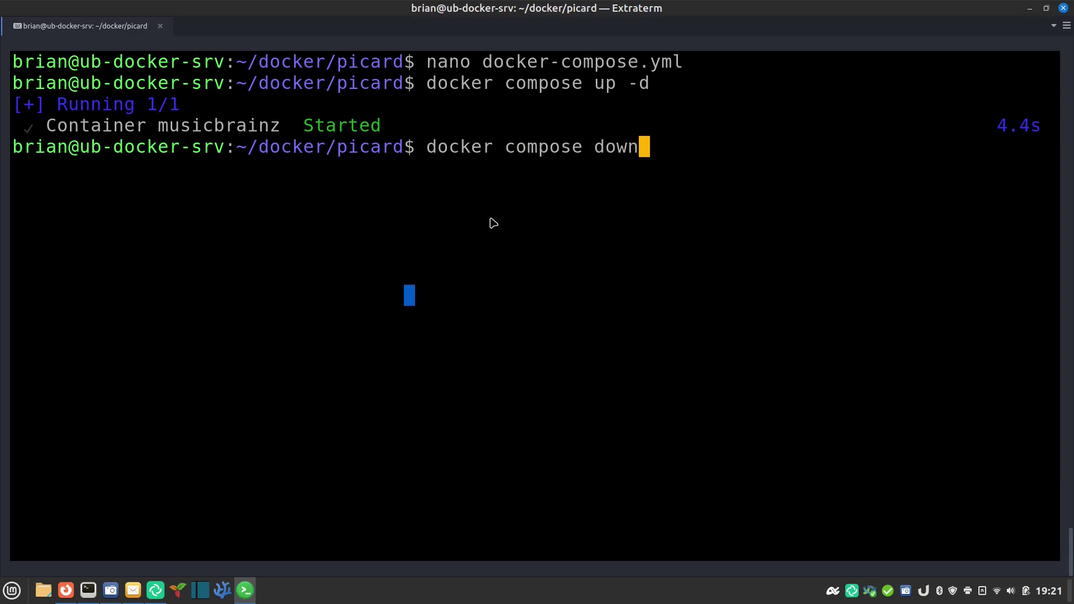
{"action": "key", "text": "Return"}
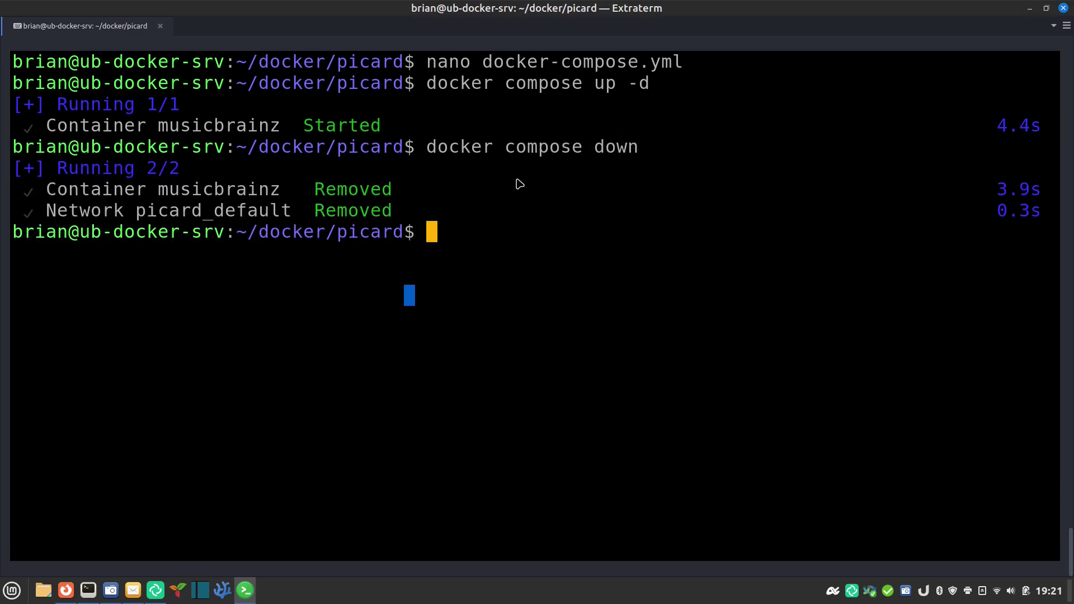
Step: List the project's running containers with docker compose ps
{"action": "type", "text": "docker compose p"}
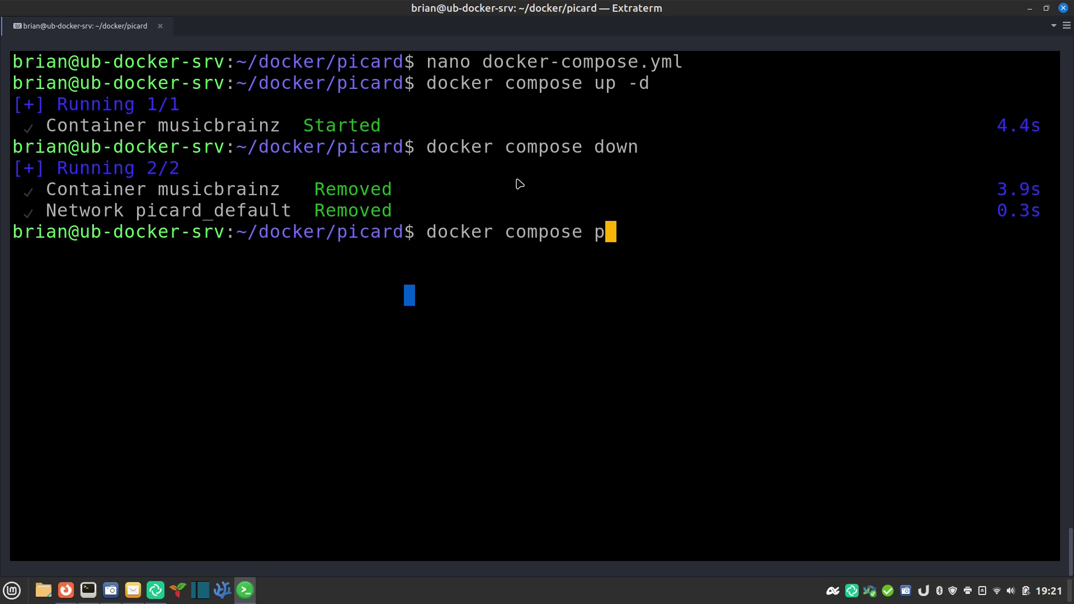
{"action": "type", "text": "s"}
{"action": "key", "text": "Return"}
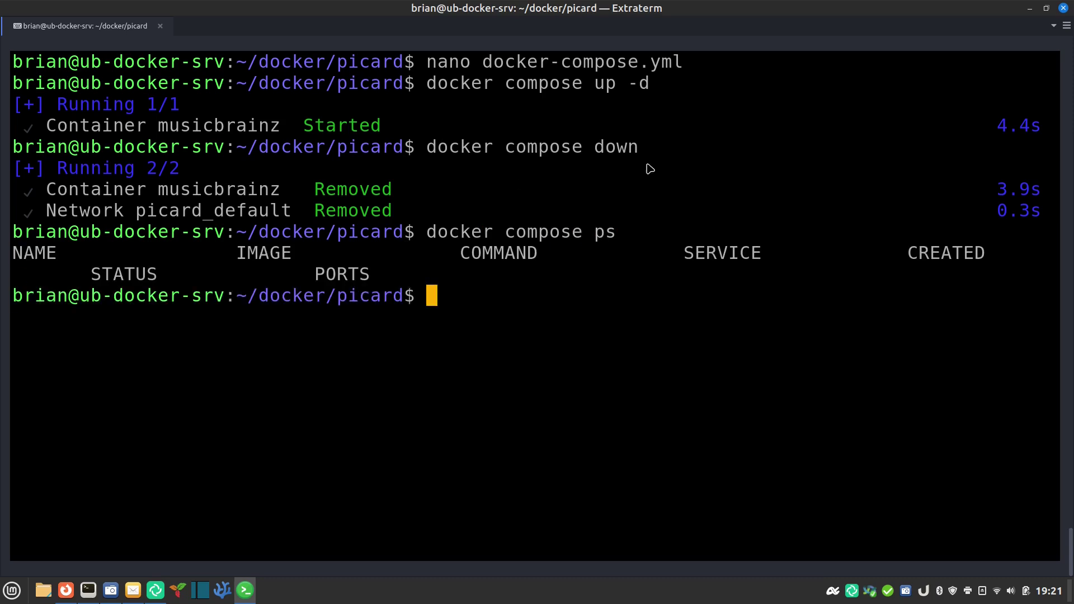